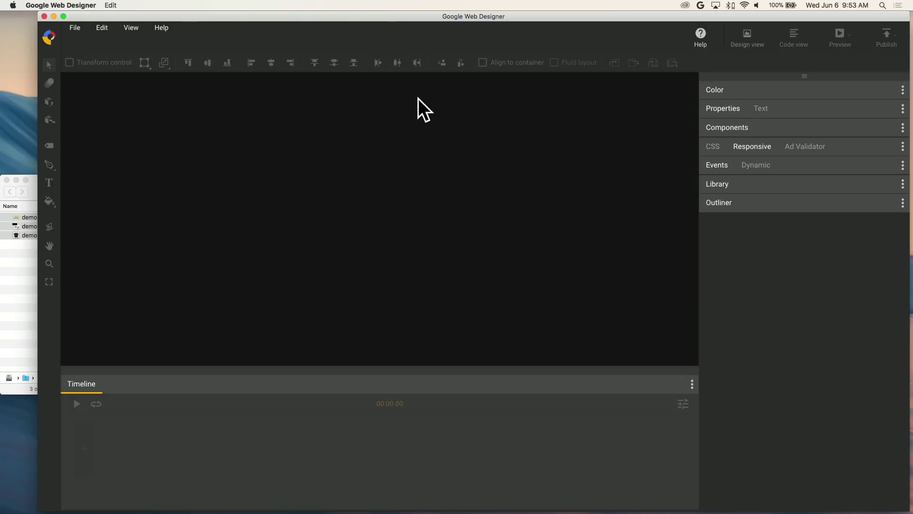
# Step: Bring up the new-file template gallery from the File menu
pyautogui.click(74, 29)
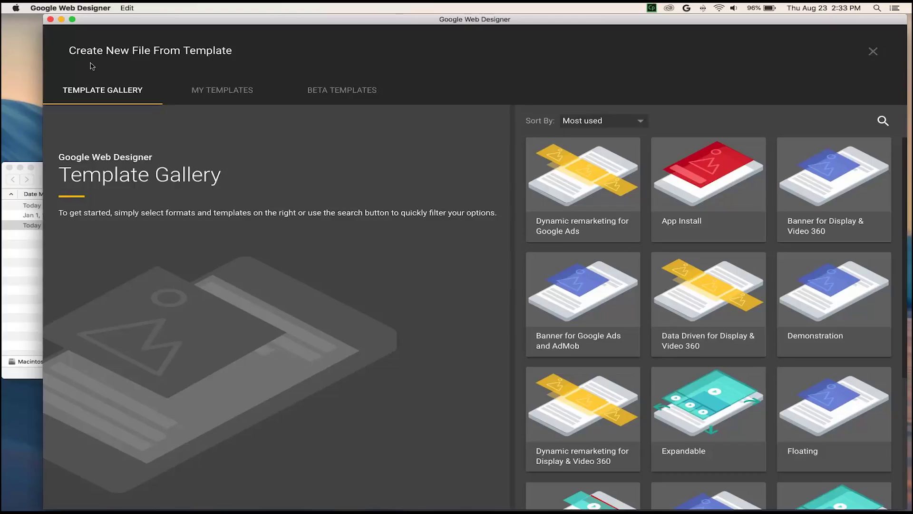
# Step: Create a responsive Display & Video 360 Standard Banner Static file named demo
pyautogui.click(804, 183)
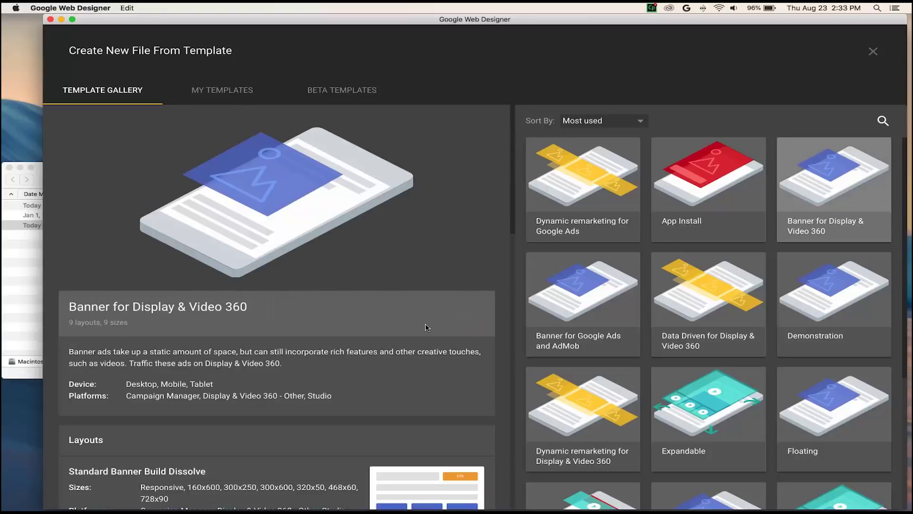
pyautogui.scroll(-5, 405, 339)
pyautogui.scroll(-3, 405, 339)
pyautogui.scroll(-3, 405, 339)
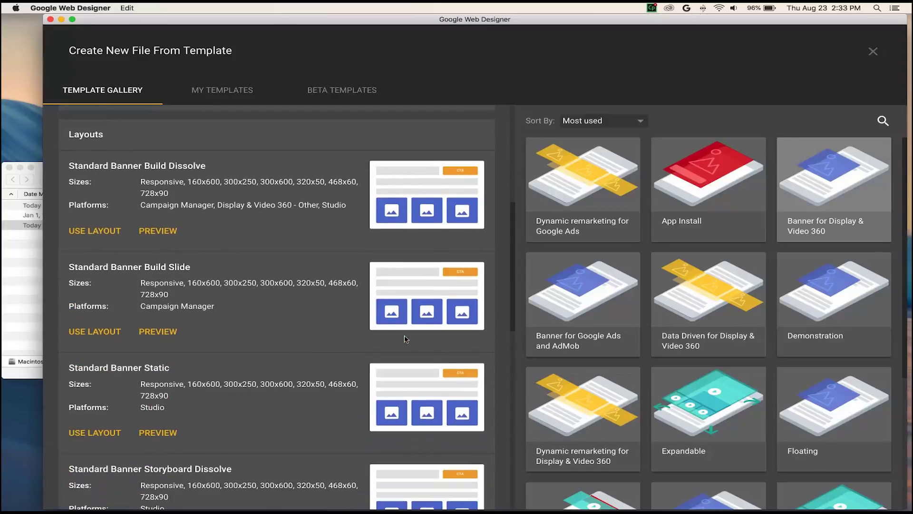
pyautogui.click(107, 433)
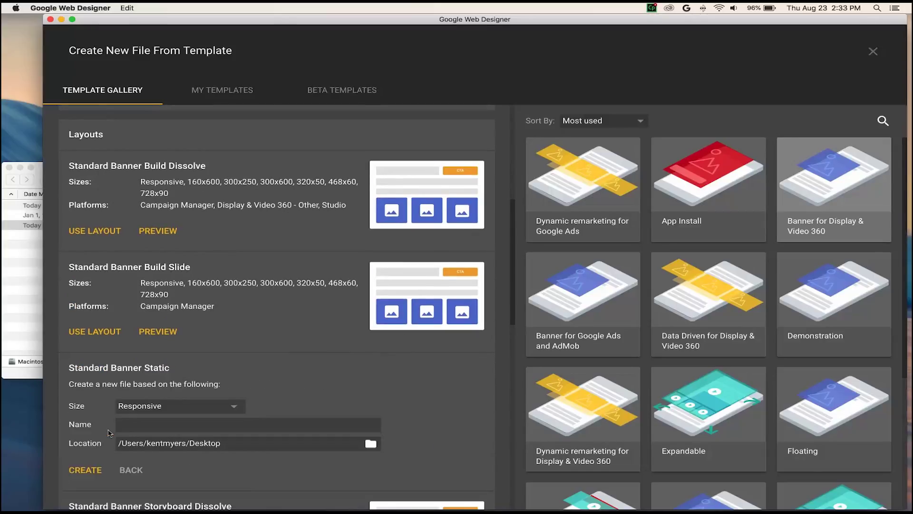
pyautogui.click(175, 405)
pyautogui.click(160, 432)
pyautogui.click(152, 425)
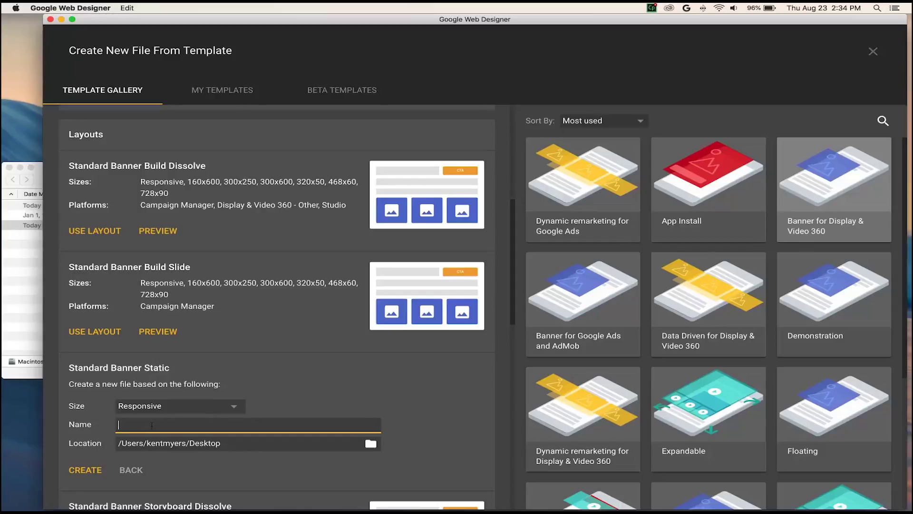
pyautogui.write('dem')
pyautogui.write('o')
pyautogui.click(83, 470)
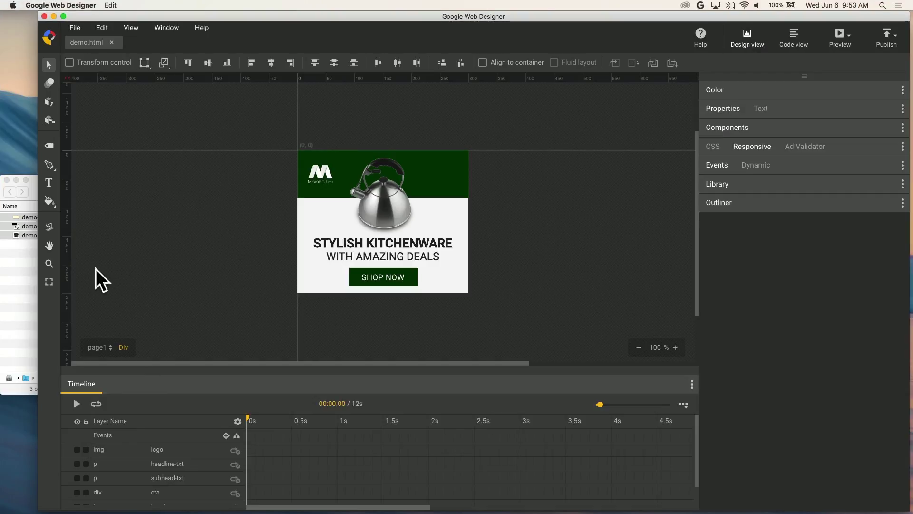
# Step: Resize the ad stage to 342×310 under Media rules, then return to Master rules
pyautogui.click(49, 282)
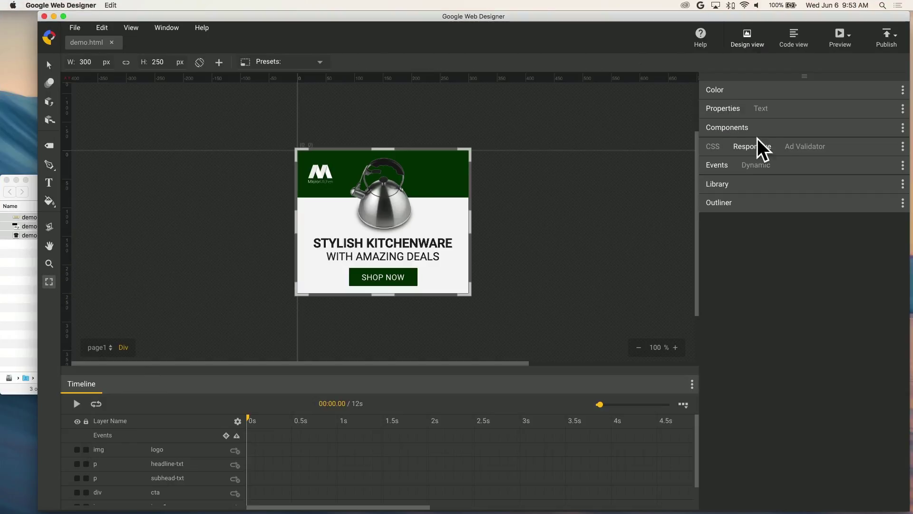
pyautogui.click(862, 147)
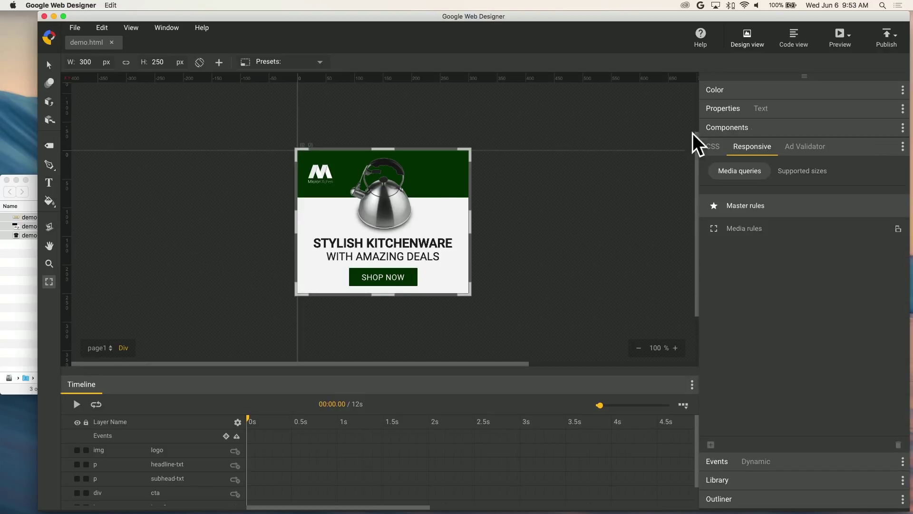
pyautogui.click(745, 228)
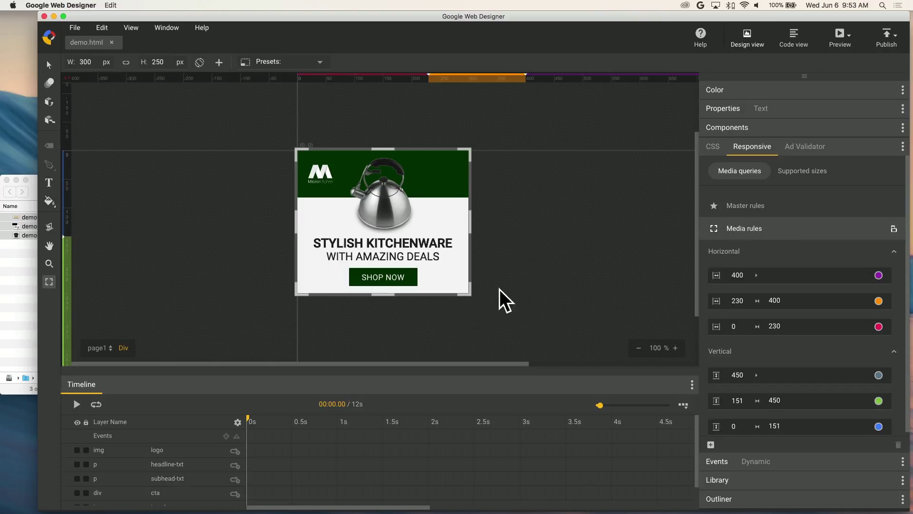
pyautogui.moveTo(469, 294)
pyautogui.mouseDown()
pyautogui.moveTo(602, 202)
pyautogui.moveTo(355, 314)
pyautogui.moveTo(495, 331)
pyautogui.mouseUp()
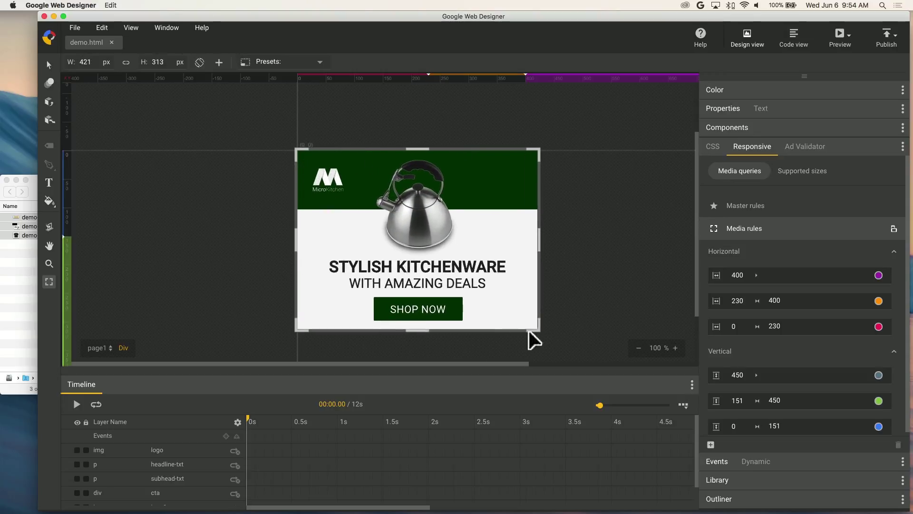
pyautogui.click(779, 207)
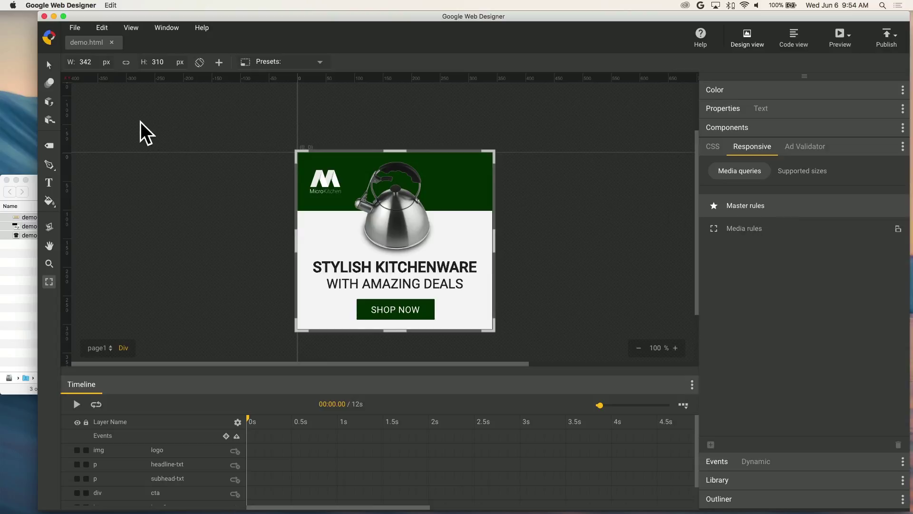
# Step: Import demo-logo.svg, demo-tshirt.png and demo-CTA.png from Finder into the enlarged Library panel
pyautogui.click(47, 63)
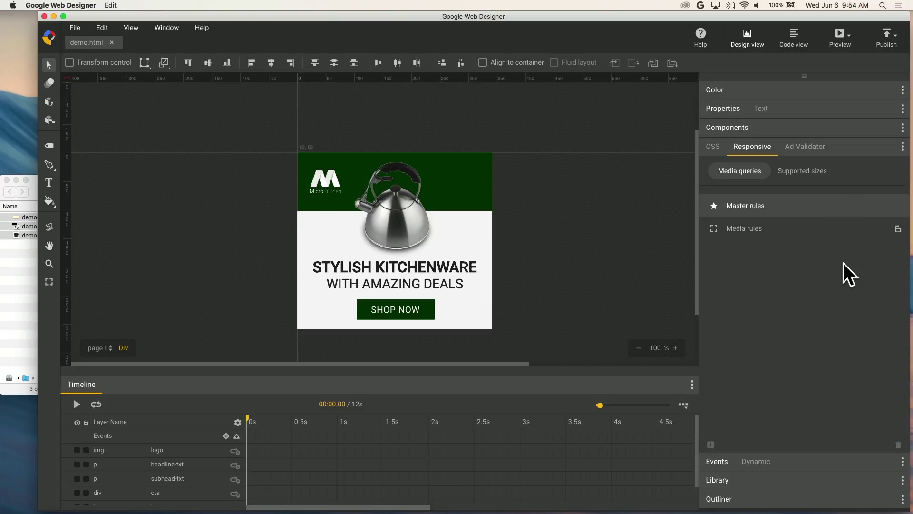
pyautogui.click(826, 477)
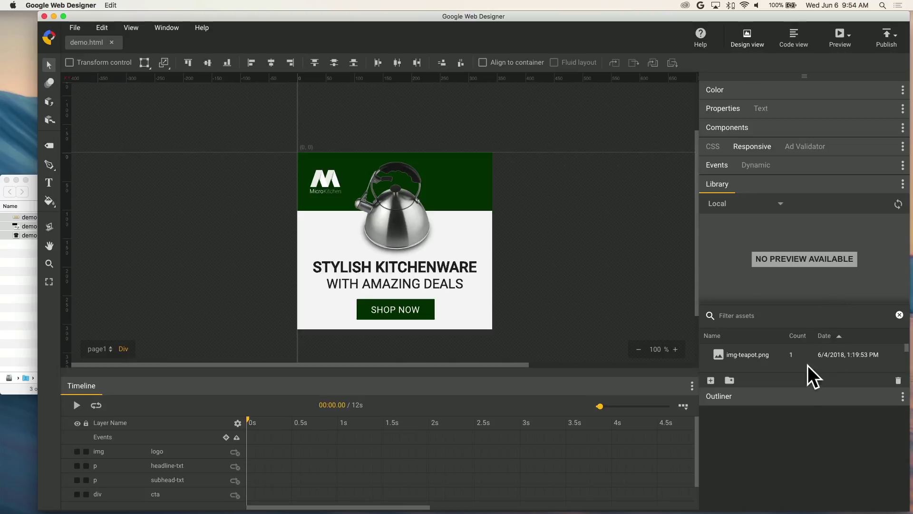
pyautogui.moveTo(797, 389); pyautogui.dragTo(788, 468)
pyautogui.moveTo(19, 264)
pyautogui.mouseDown()
pyautogui.moveTo(16, 218)
pyautogui.moveTo(70, 223)
pyautogui.moveTo(766, 422)
pyautogui.mouseUp()
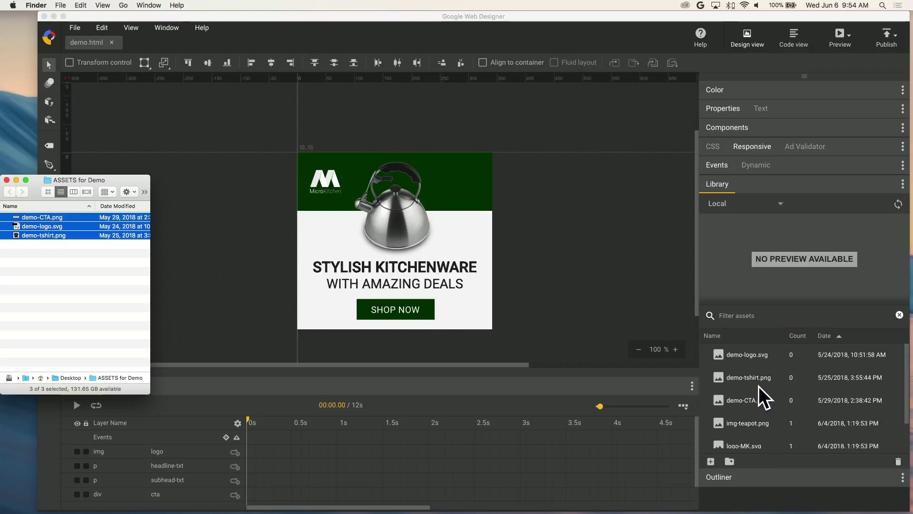
pyautogui.click(524, 119)
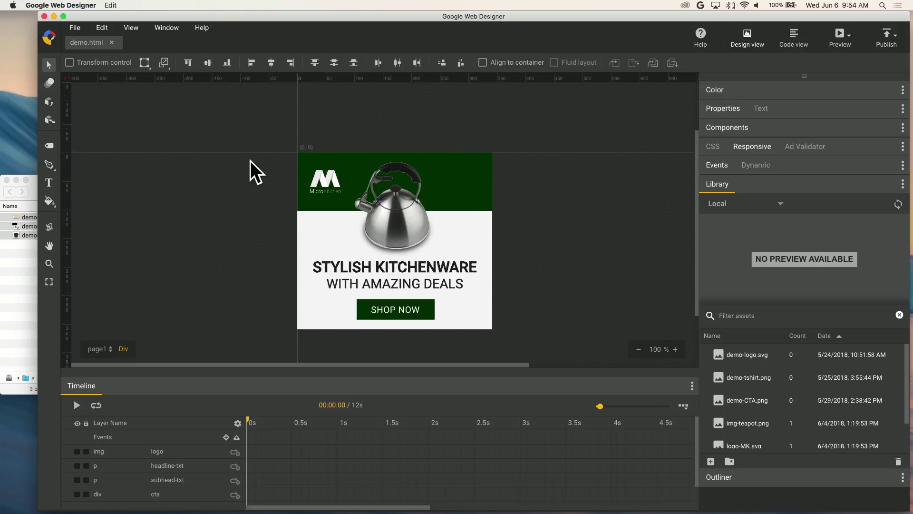
pyautogui.rightClick(329, 187)
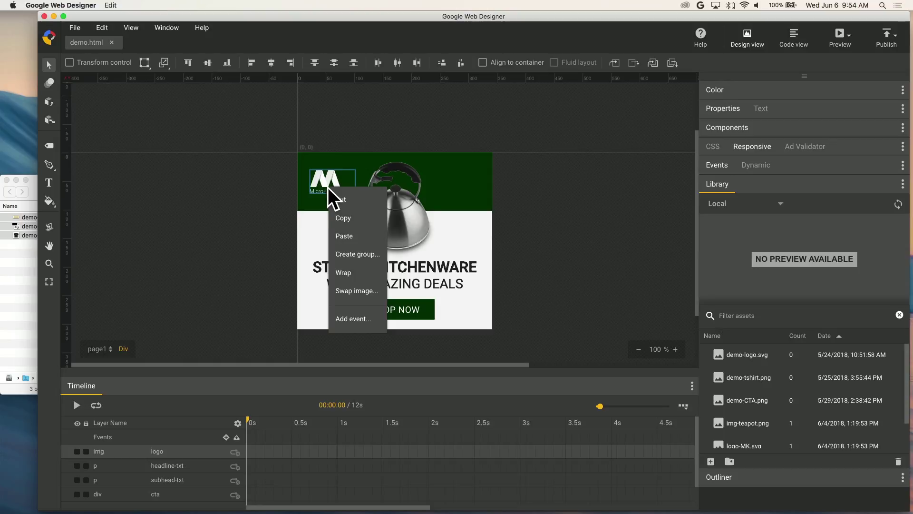
# Step: Swap the MicroKitchen logo for demo-logo.svg
pyautogui.click(345, 290)
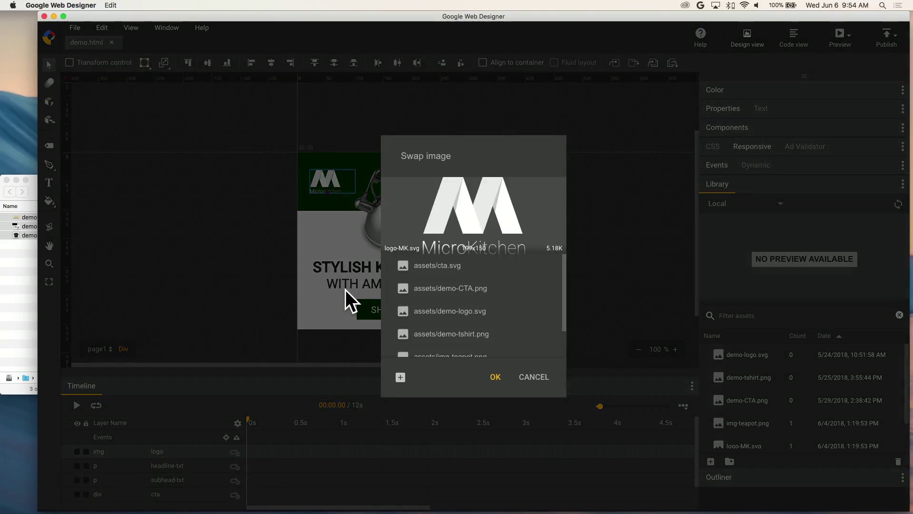
pyautogui.click(476, 313)
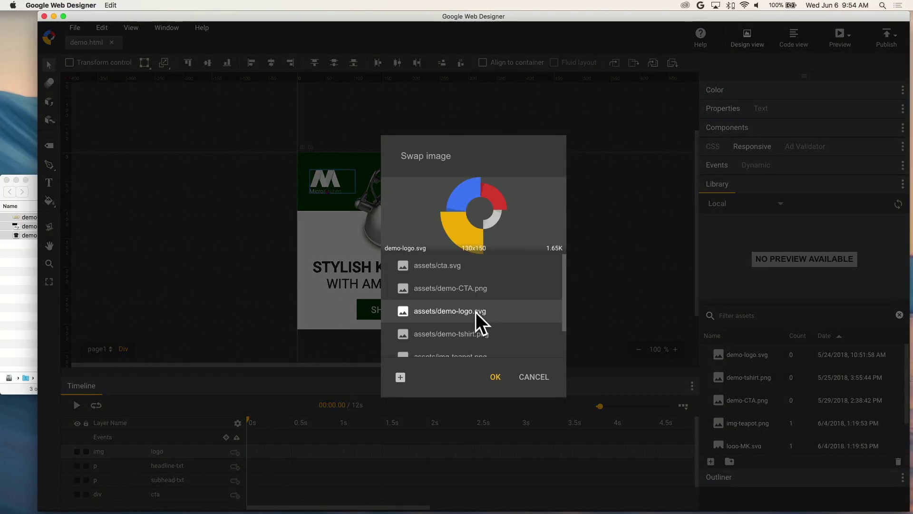
pyautogui.click(495, 378)
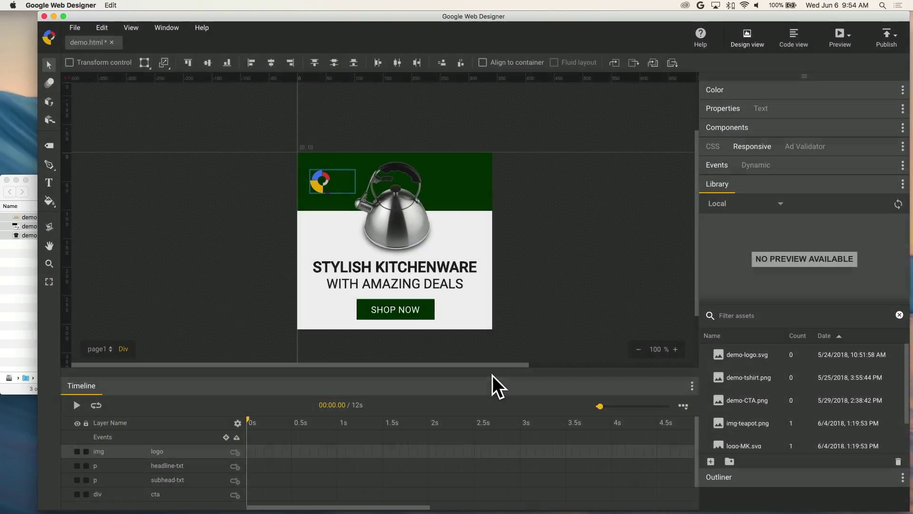
# Step: Swap the teapot image for demo-tshirt.png
pyautogui.rightClick(397, 215)
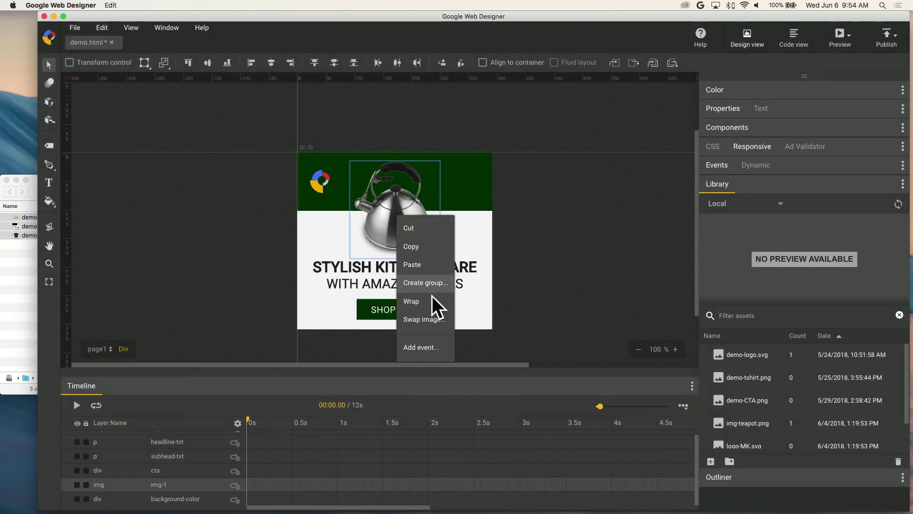
pyautogui.click(431, 319)
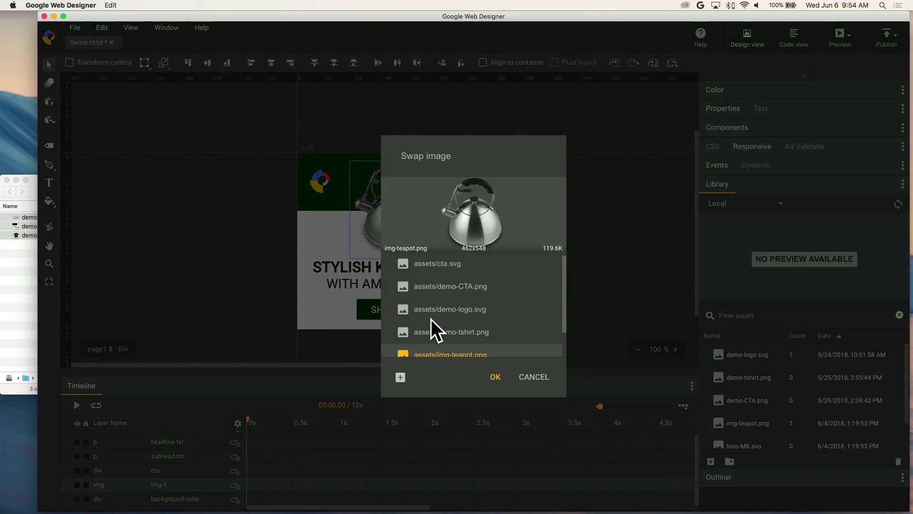
pyautogui.click(465, 328)
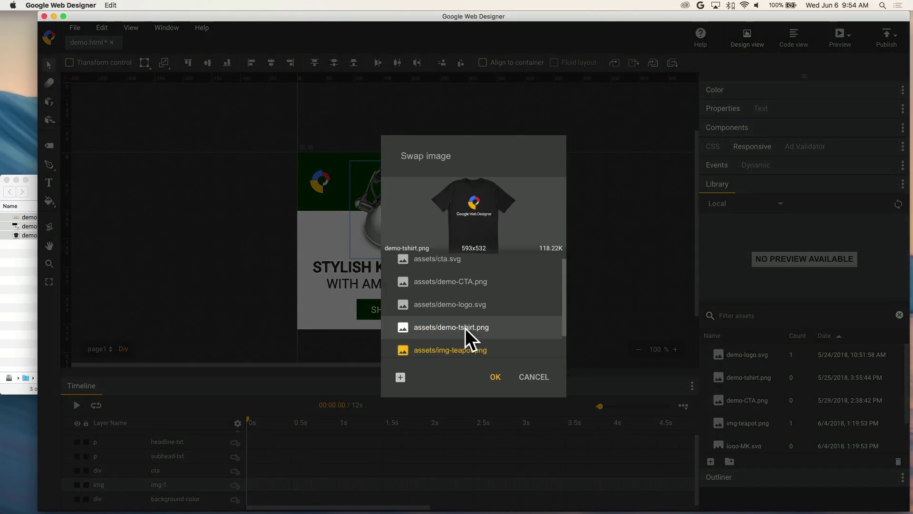
pyautogui.click(496, 379)
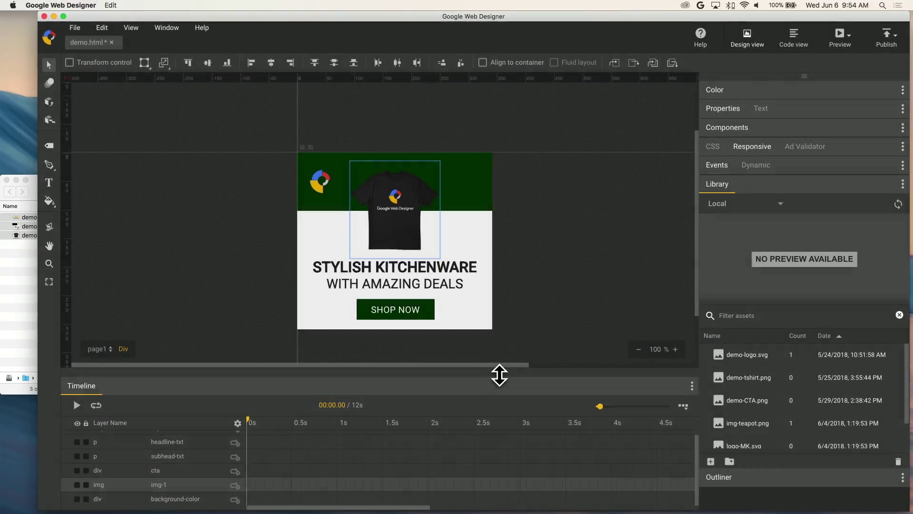
pyautogui.rightClick(419, 308)
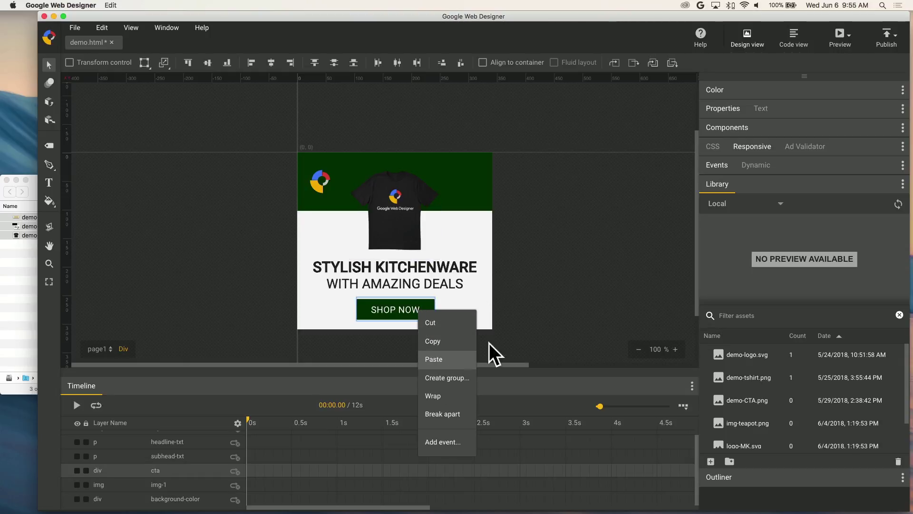
pyautogui.click(577, 280)
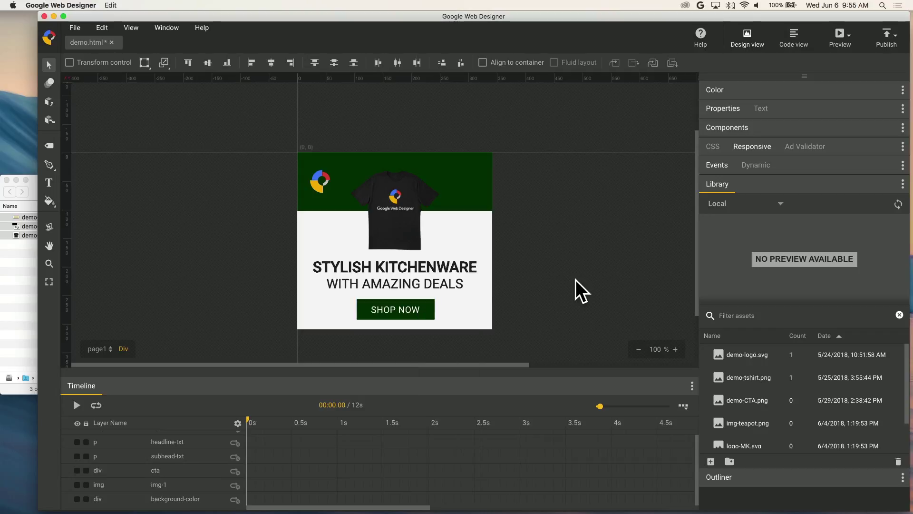
pyautogui.click(139, 472)
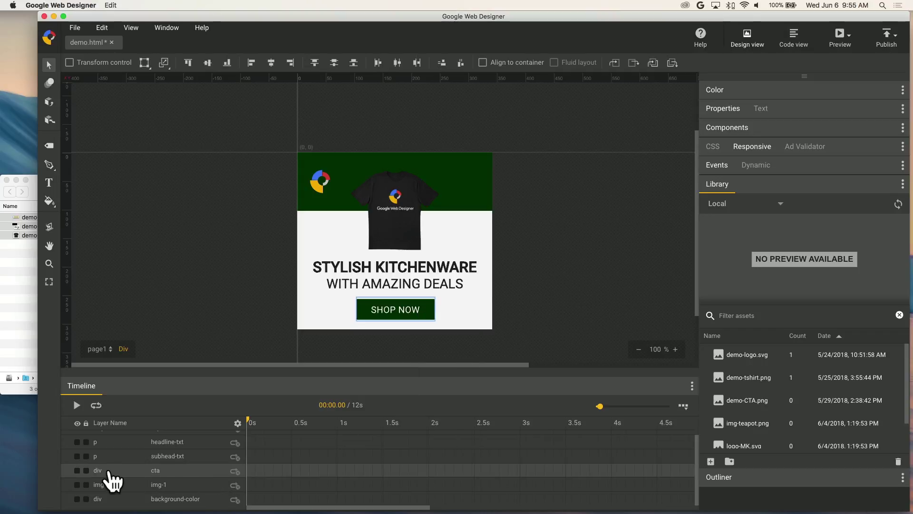
pyautogui.click(524, 248)
pyautogui.doubleClick(383, 306)
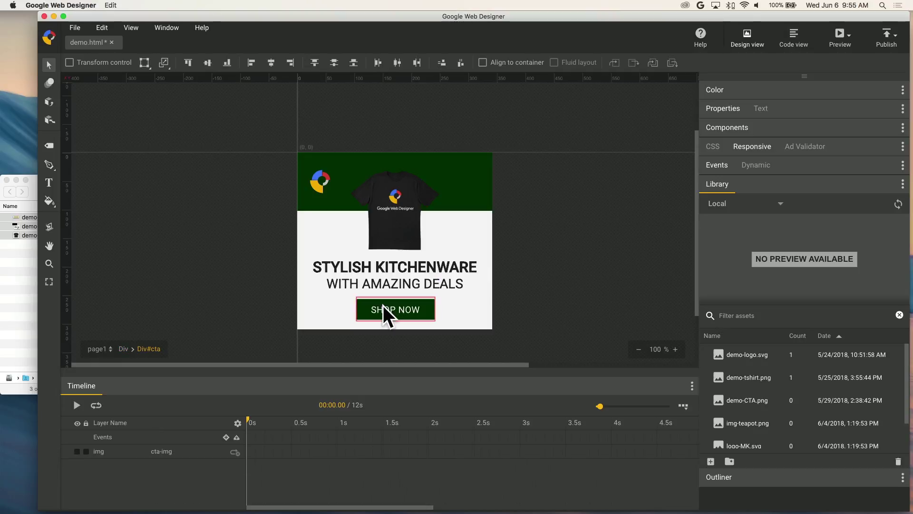
pyautogui.click(187, 452)
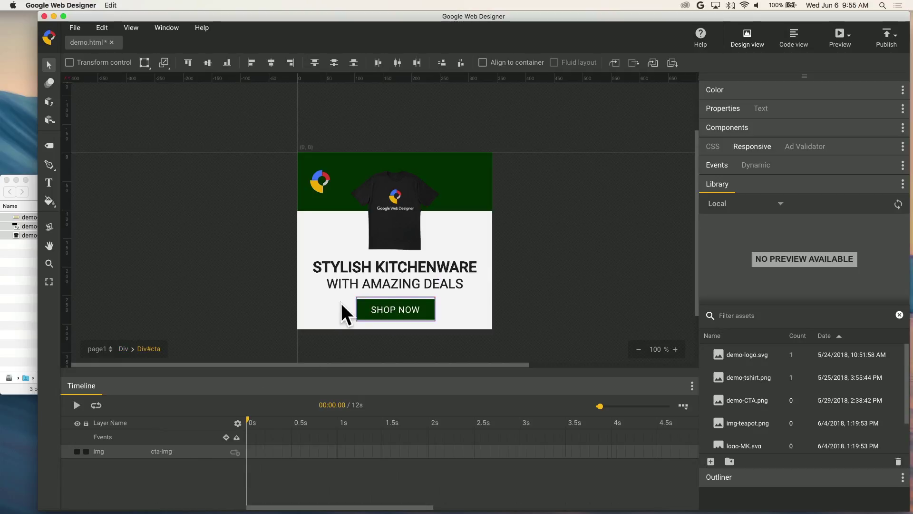
pyautogui.rightClick(404, 304)
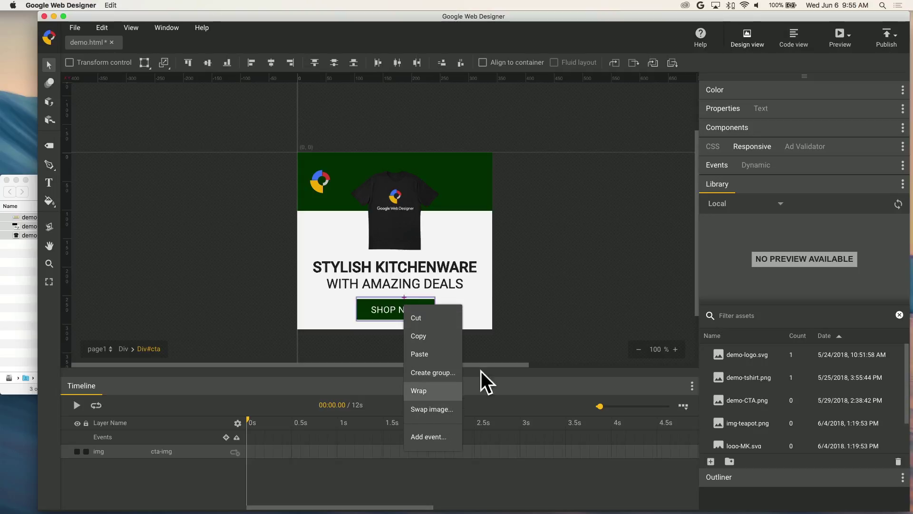
pyautogui.click(540, 274)
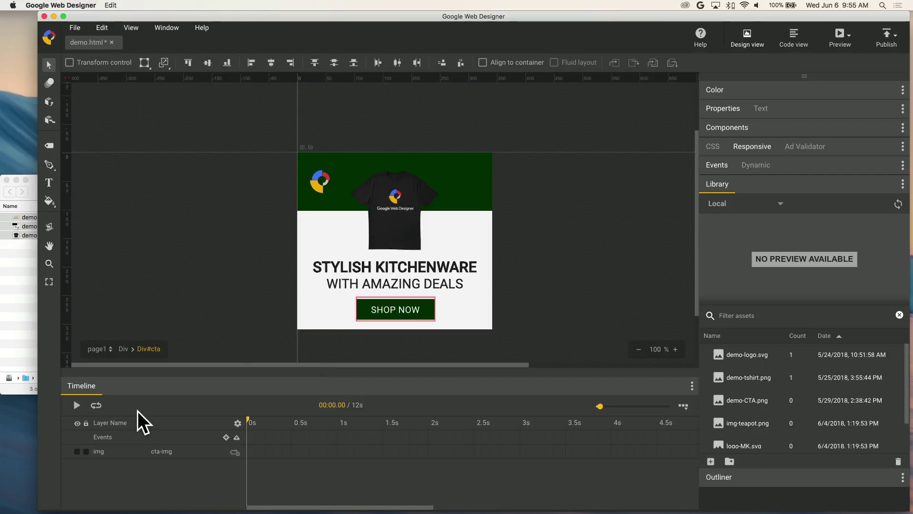
pyautogui.click(123, 349)
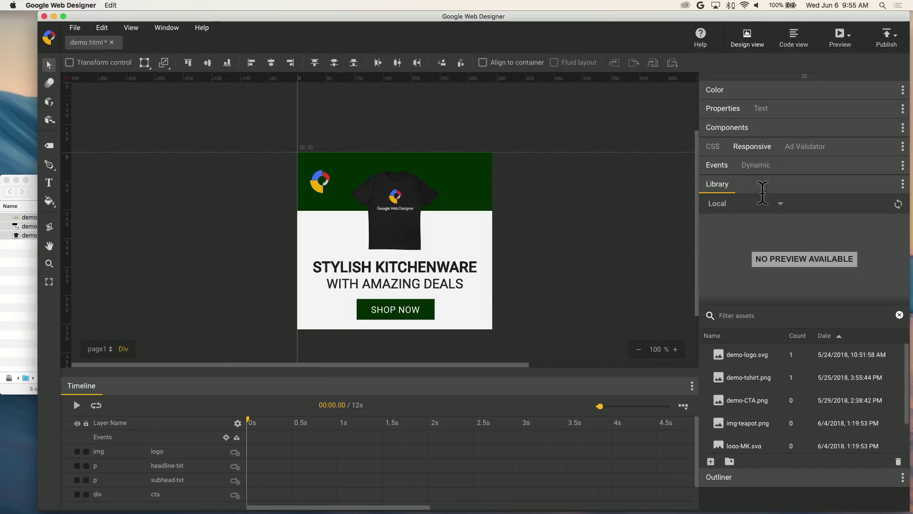
# Step: Select cta-img inside the cta group in the Outliner and swap it for demo-CTA.png
pyautogui.click(794, 187)
pyautogui.click(764, 203)
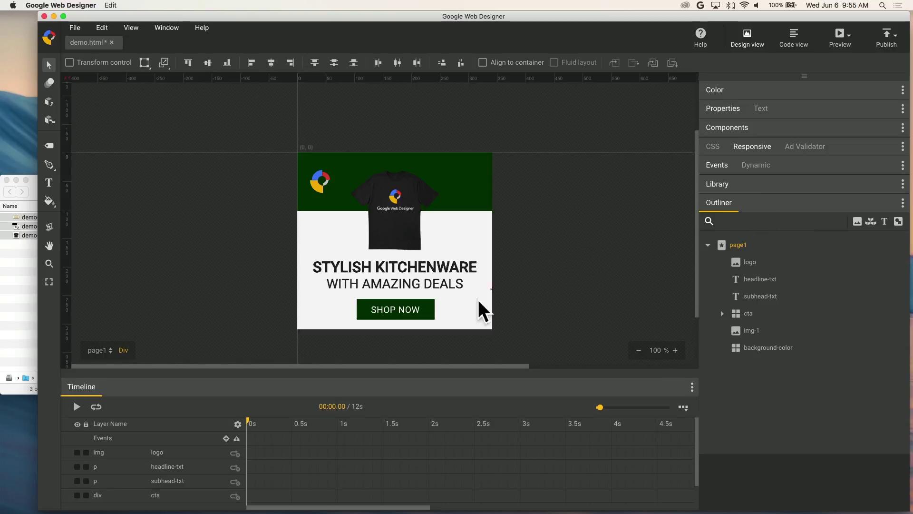
pyautogui.click(418, 312)
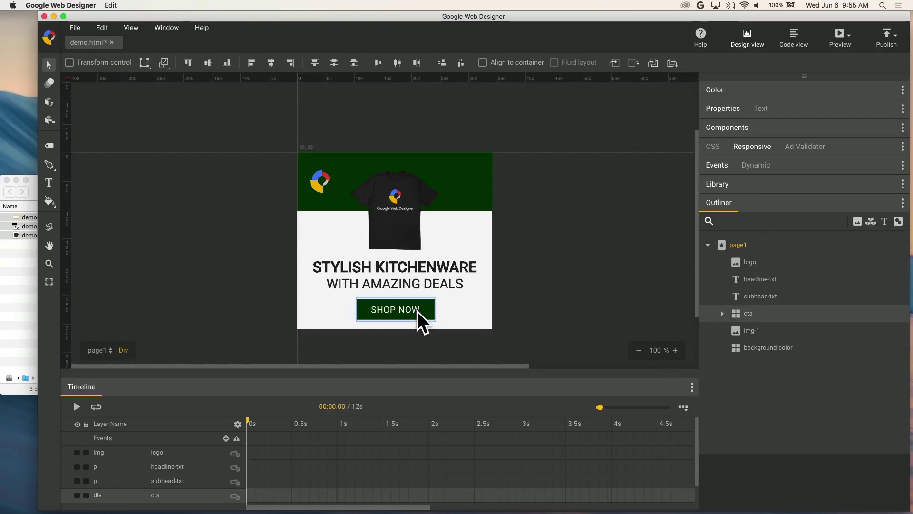
pyautogui.click(722, 313)
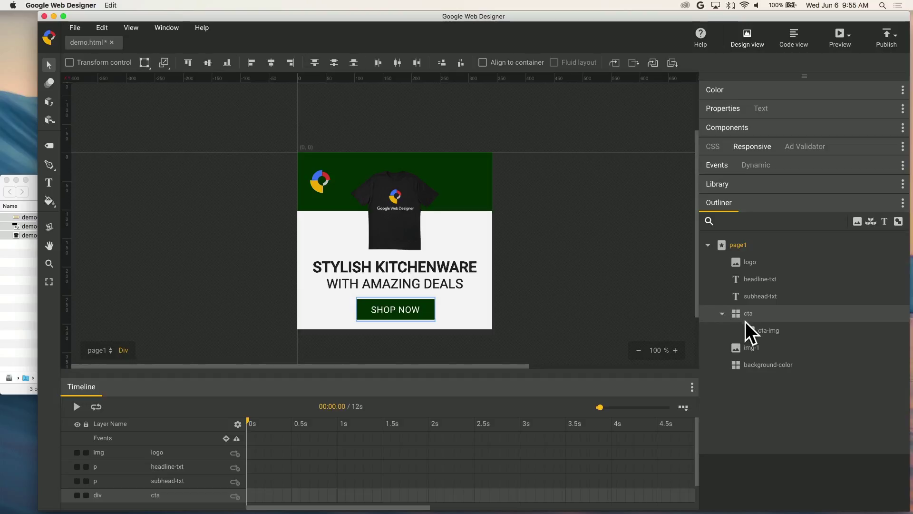
pyautogui.click(773, 332)
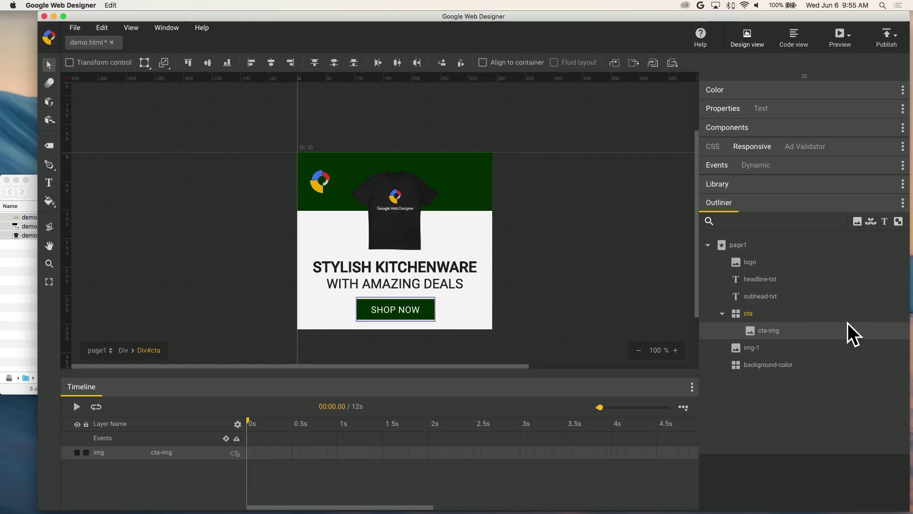
pyautogui.rightClick(424, 308)
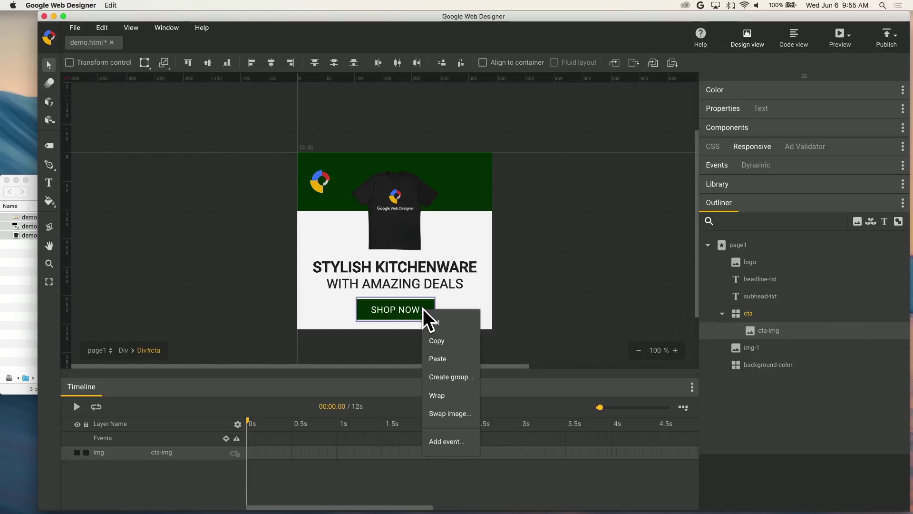
pyautogui.click(447, 411)
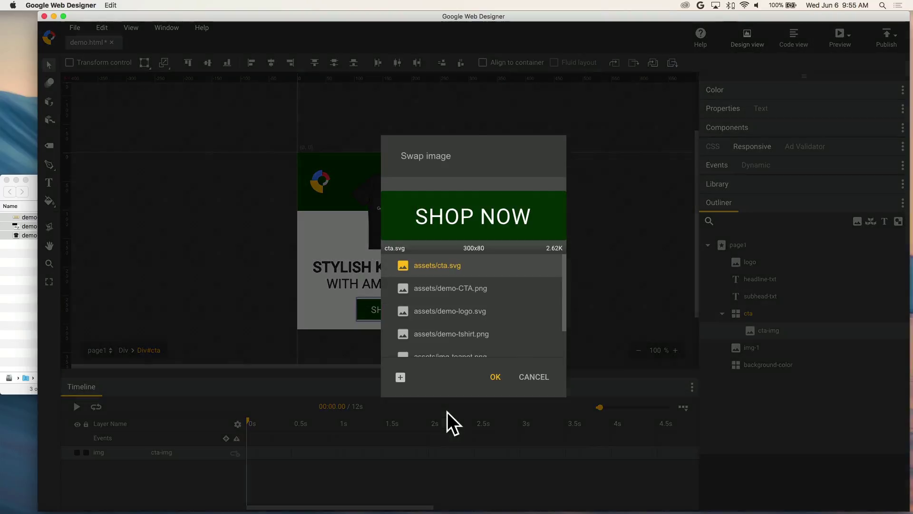
pyautogui.click(478, 289)
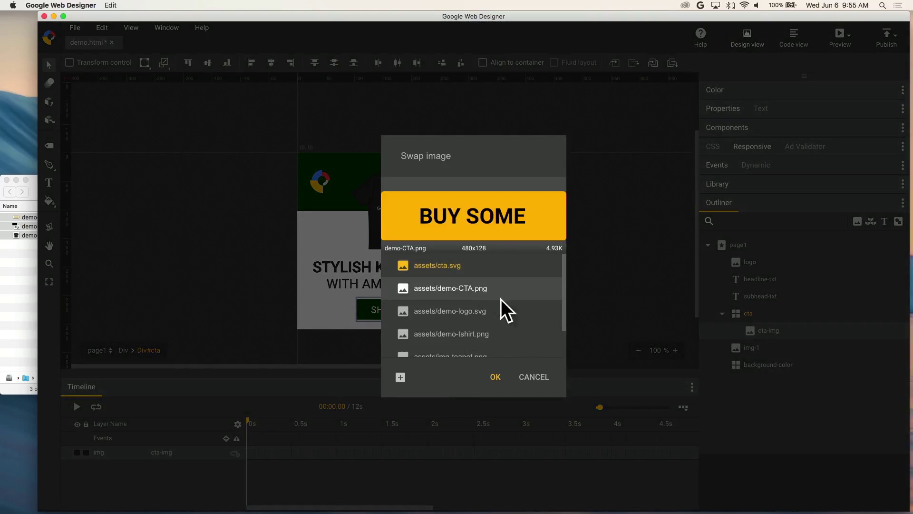
pyautogui.click(495, 377)
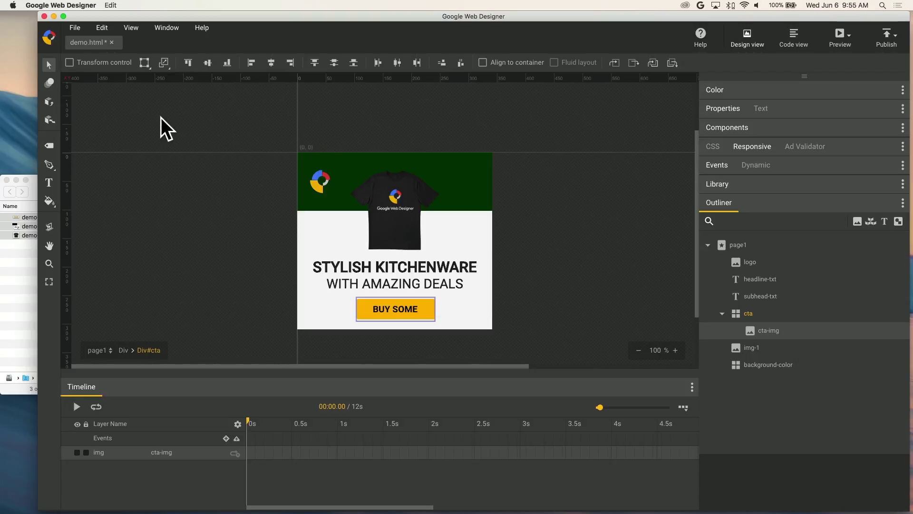
# Step: Change the page Fill from light grey to #4285f4 in Properties
pyautogui.click(766, 201)
pyautogui.click(818, 109)
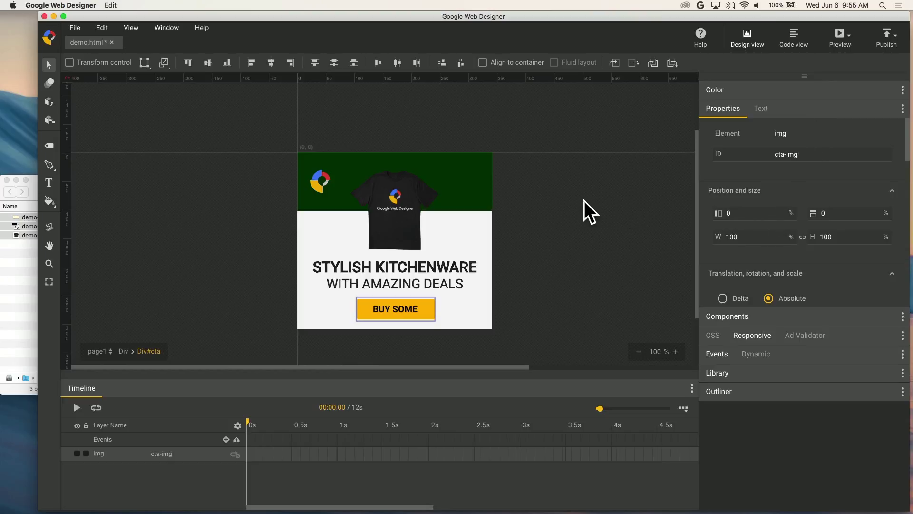
pyautogui.click(567, 201)
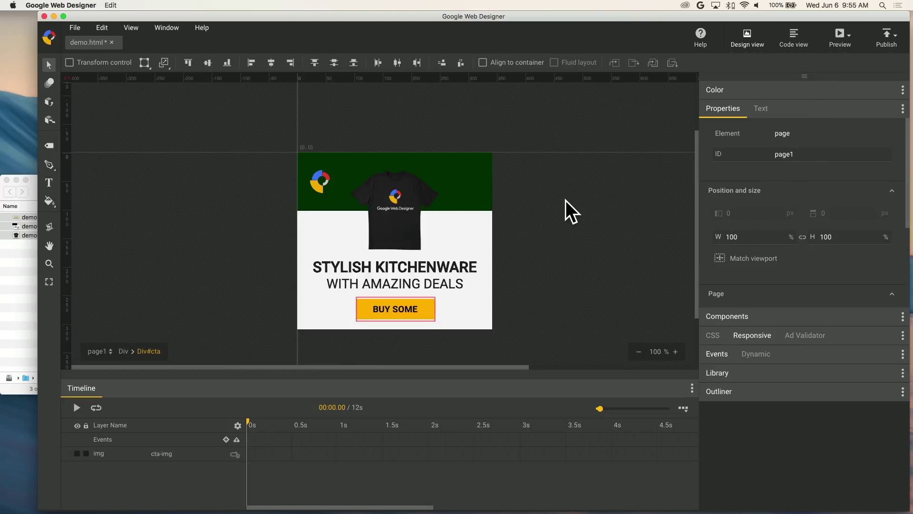
pyautogui.scroll(-3, 796, 204)
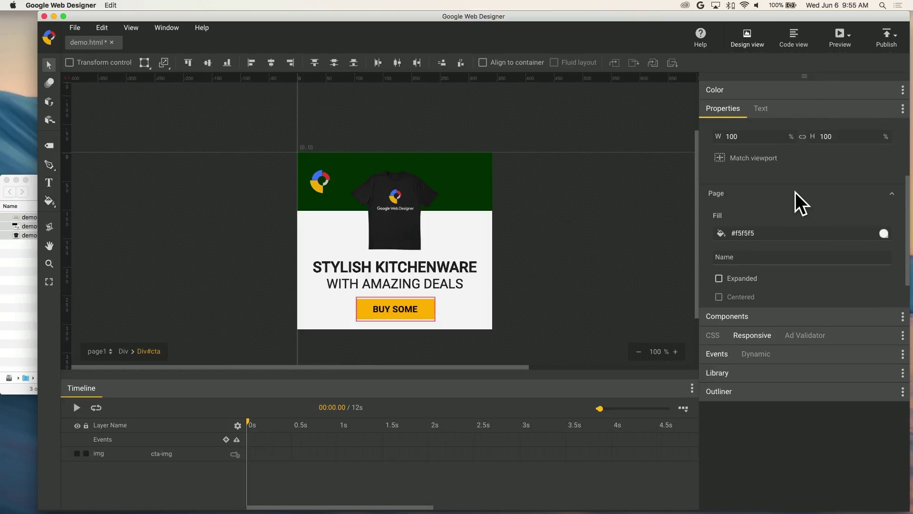
pyautogui.click(783, 221)
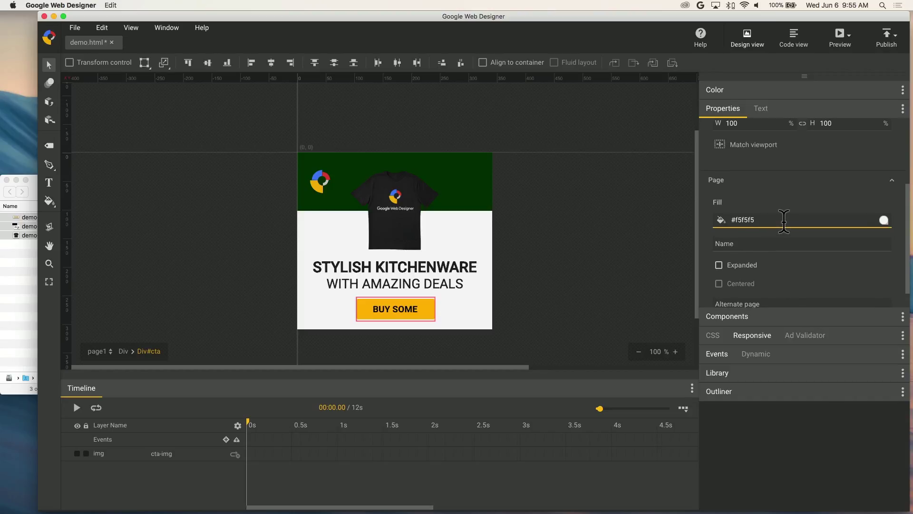
pyautogui.press('BackSpace')
pyautogui.press('BackSpace')
pyautogui.press('BackSpace')
pyautogui.press('BackSpace')
pyautogui.write('428')
pyautogui.write('5f')
pyautogui.write('4')
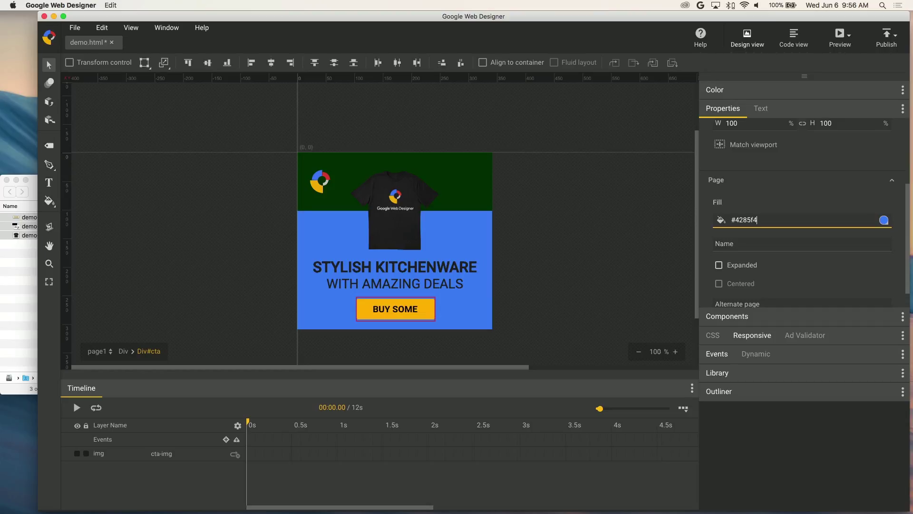
pyautogui.click(123, 353)
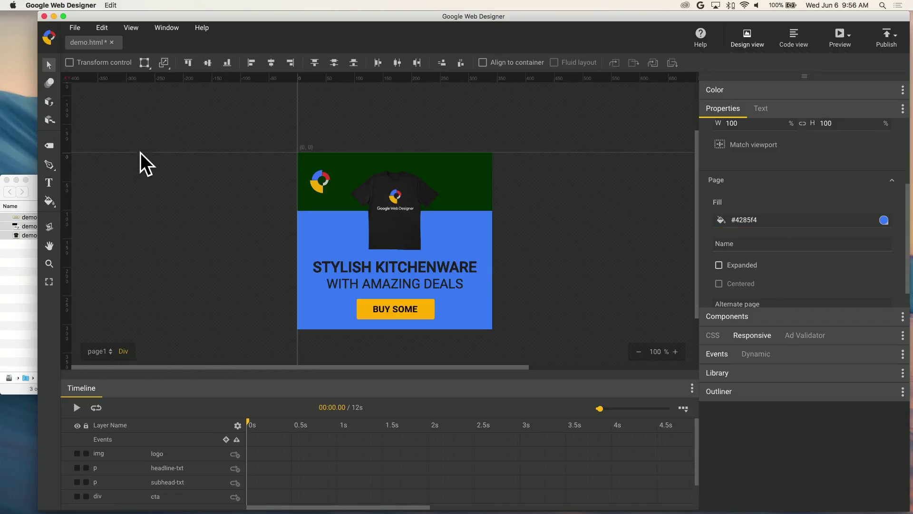
pyautogui.click(446, 161)
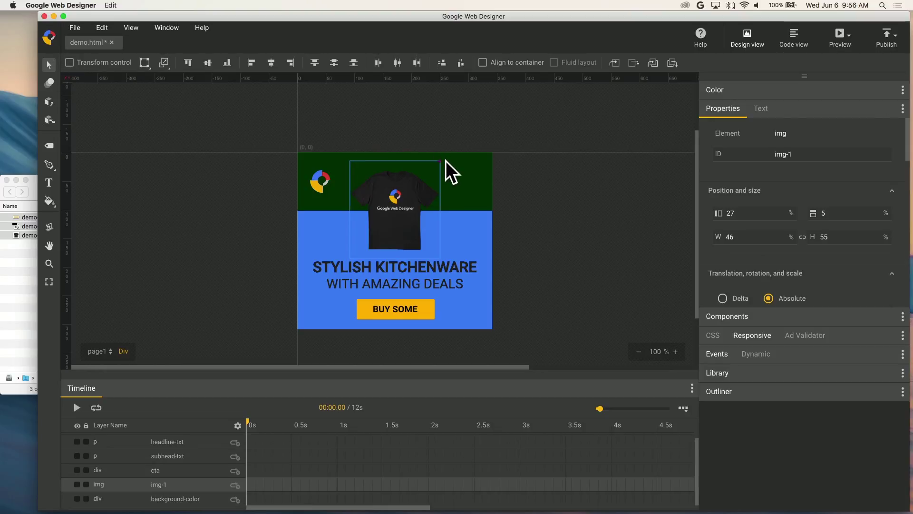
# Step: Change the background-color strip's fill from #003300 to #ffffff
pyautogui.click(478, 171)
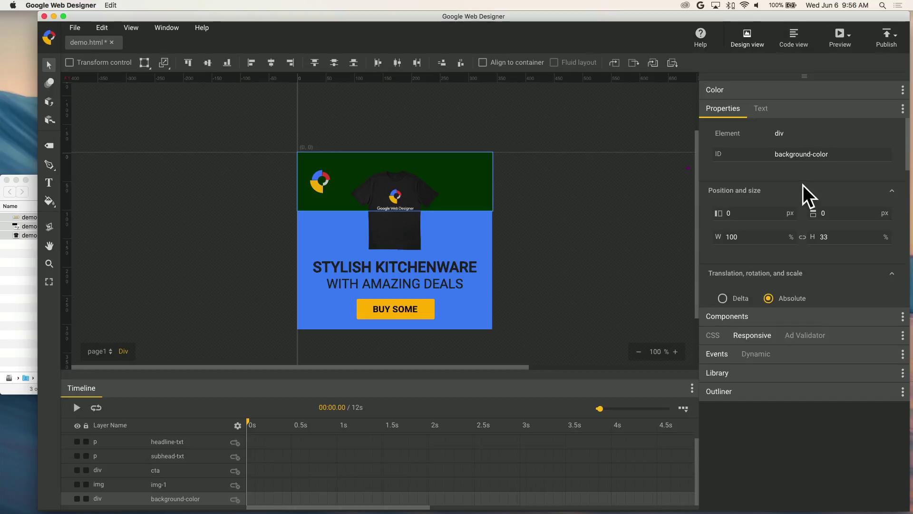
pyautogui.scroll(-2, 803, 186)
pyautogui.scroll(-3, 803, 186)
pyautogui.scroll(-3, 803, 186)
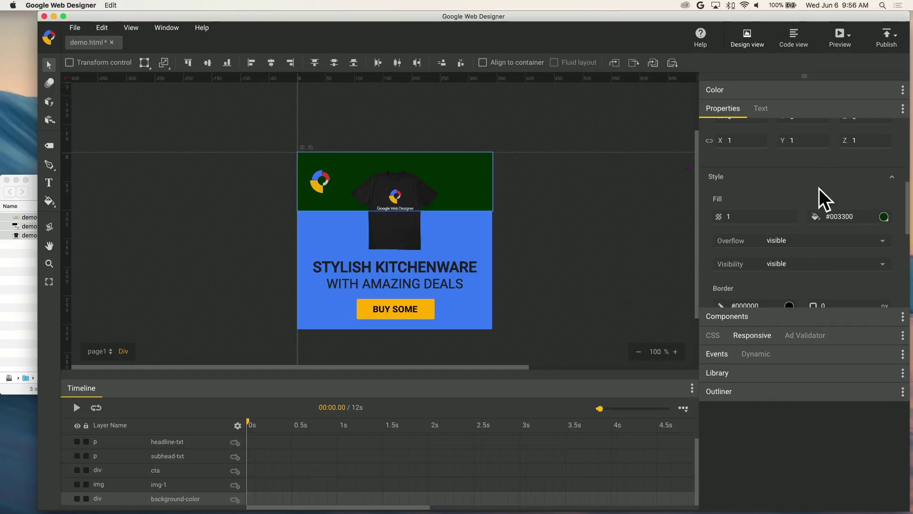
pyautogui.click(866, 213)
pyautogui.tripleClick(865, 214)
pyautogui.write('#ffffff')
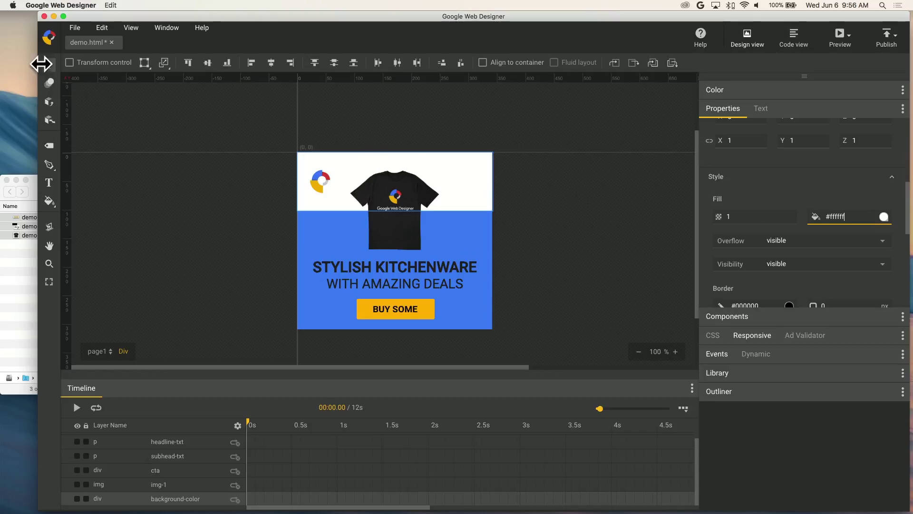
pyautogui.click(271, 156)
pyautogui.scroll(-2, 540, 222)
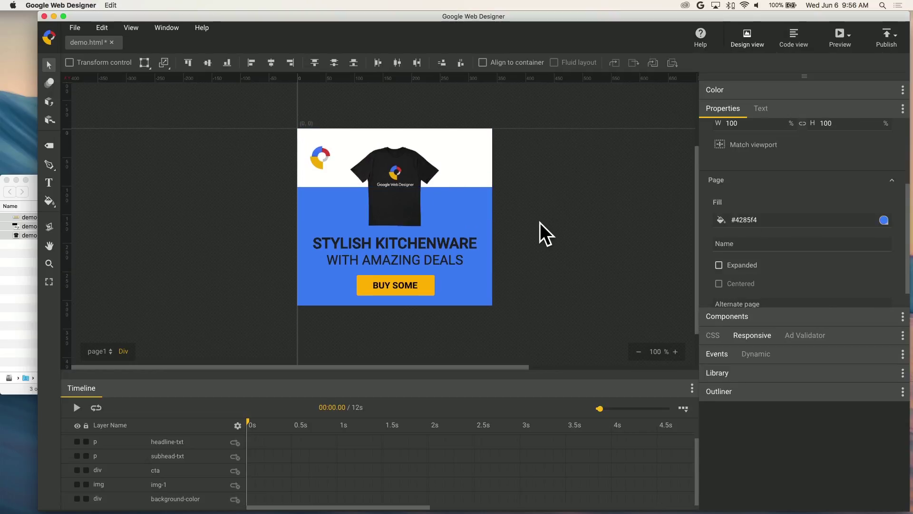
# Step: Recolour the STYLISH KITCHENWARE headline and WITH AMAZING DEALS subhead from #242424 to white
pyautogui.click(394, 243)
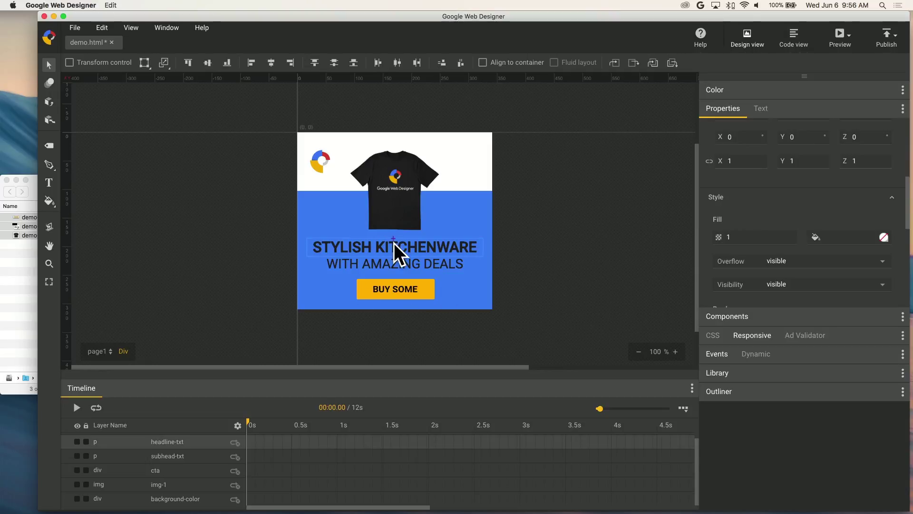
pyautogui.keyDown('shift'); pyautogui.click(399, 263); pyautogui.keyUp('shift')
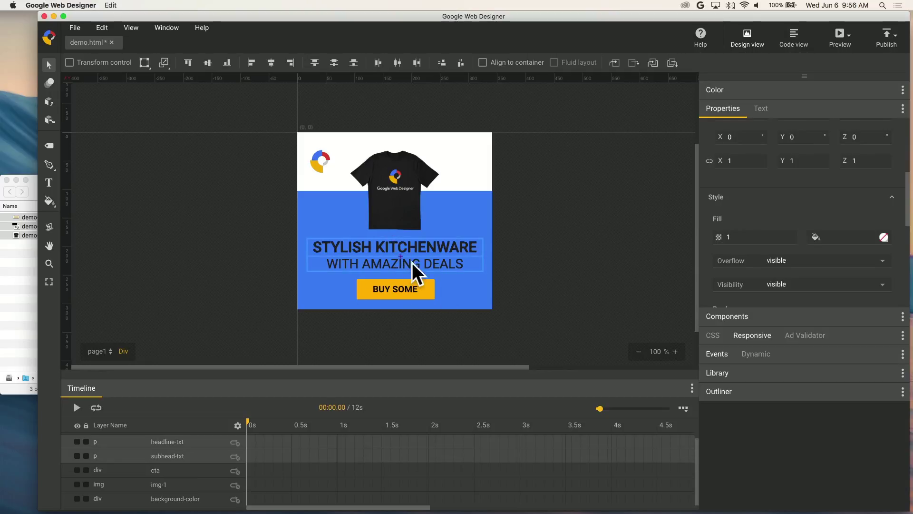
pyautogui.click(762, 109)
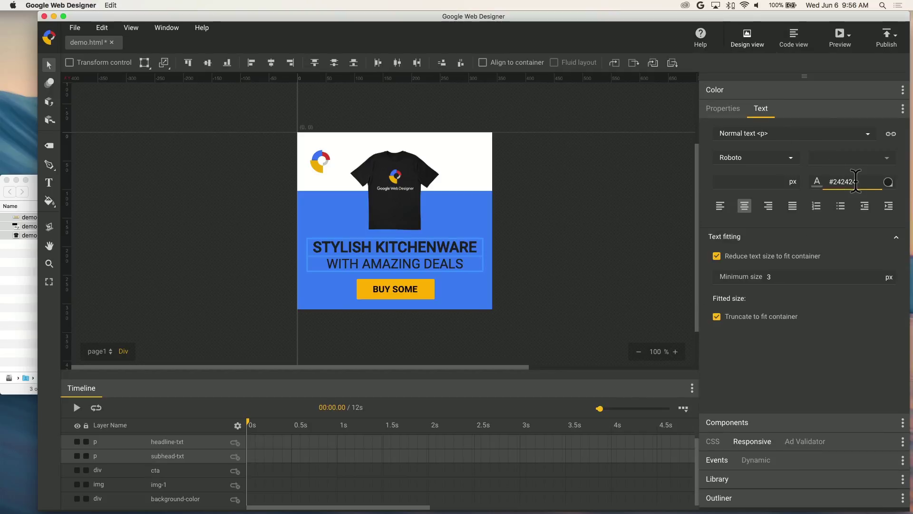
pyautogui.moveTo(855, 182); pyautogui.dragTo(831, 180)
pyautogui.write('white')
pyautogui.press('Return')
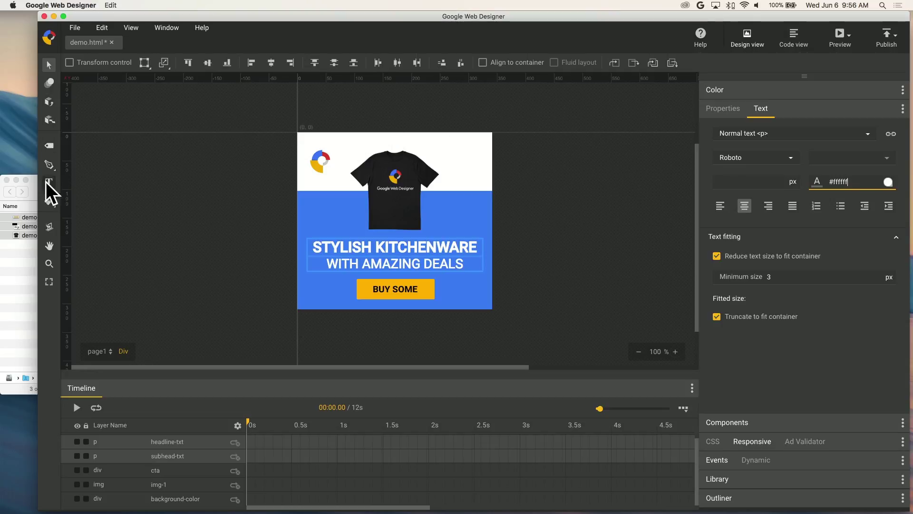
pyautogui.click(48, 64)
pyautogui.click(129, 192)
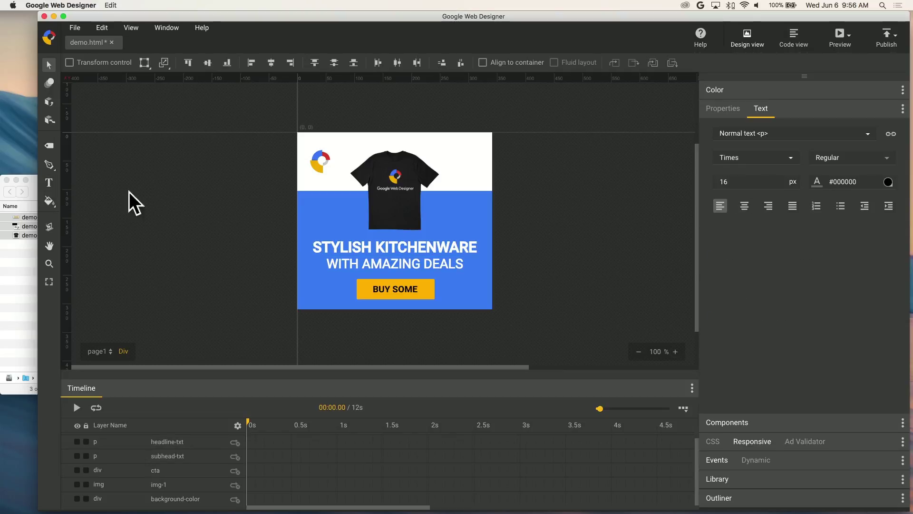
# Step: Replace STYLISH KITCHENWARE with GOOGLE WEB DESIGNER and WITH AMAZING DEALS with FASHION TEES
pyautogui.click(49, 182)
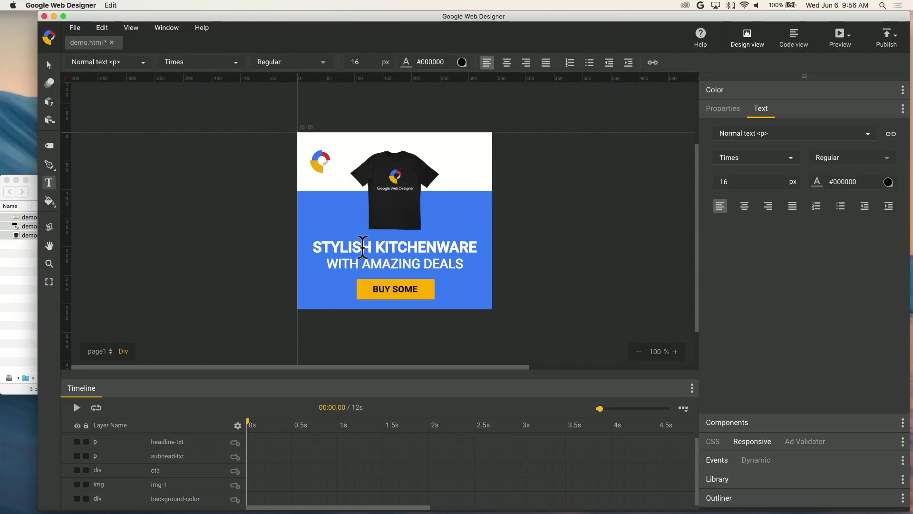
pyautogui.moveTo(362, 246); pyautogui.dragTo(430, 244)
pyautogui.tripleClick(430, 244)
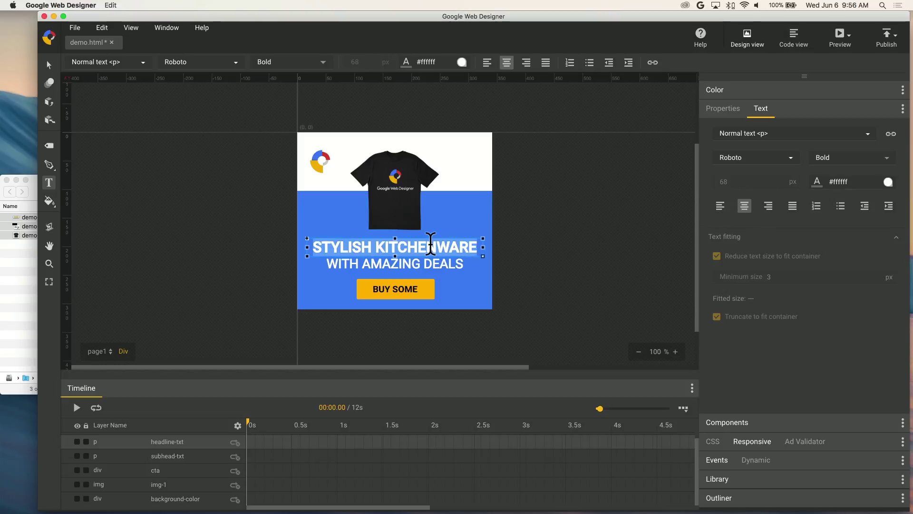
pyautogui.write('G')
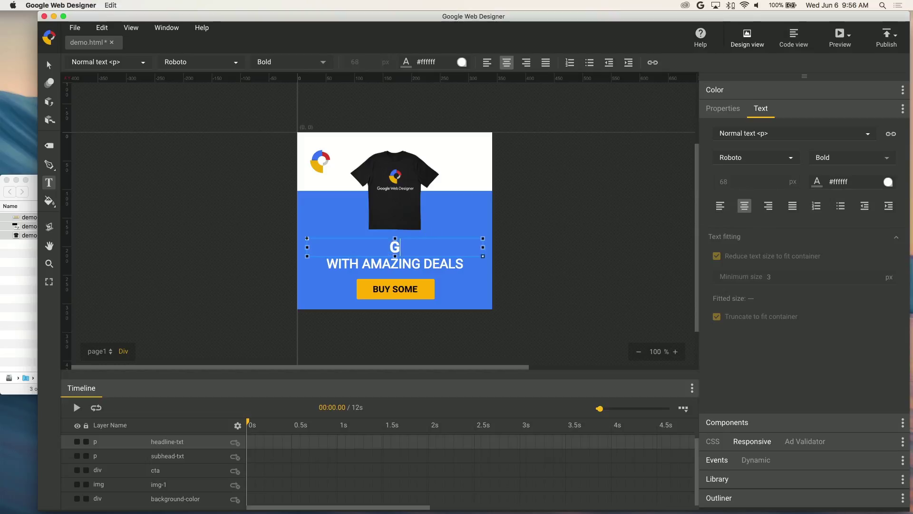
pyautogui.write('OOGLE')
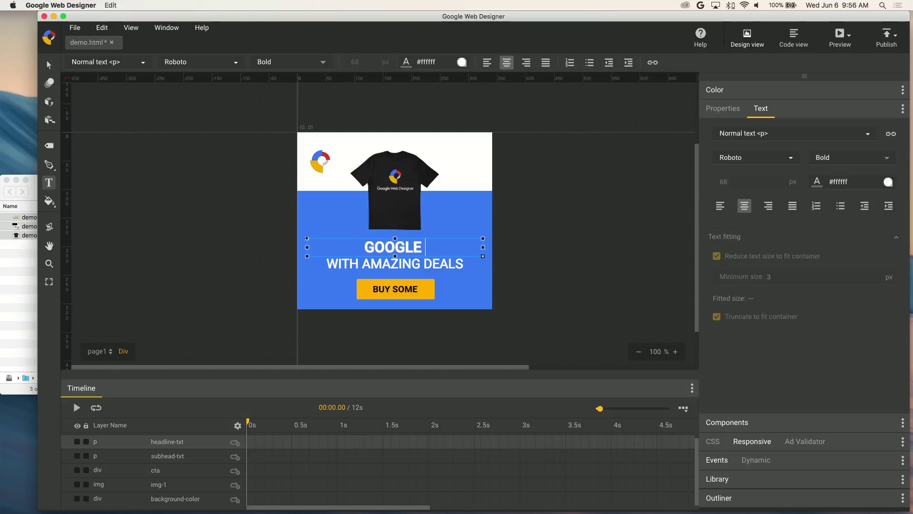
pyautogui.write(' WEB DESI')
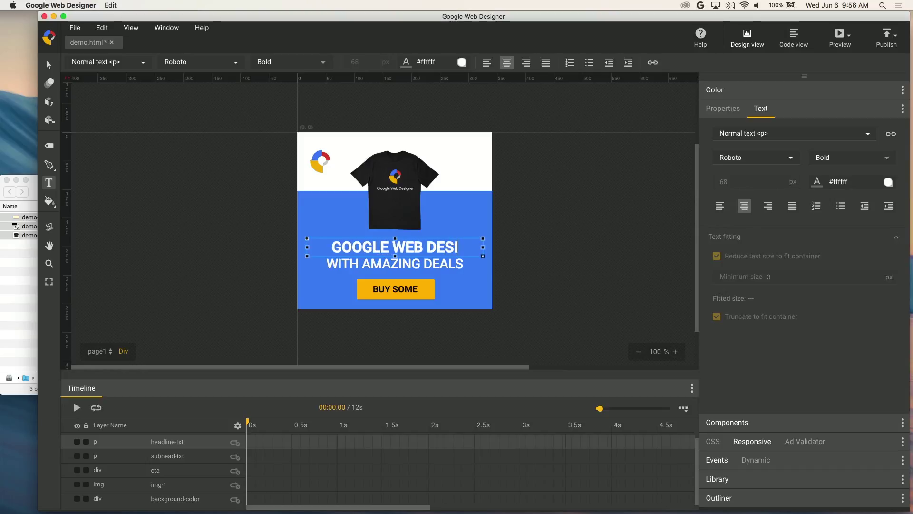
pyautogui.write('GNER')
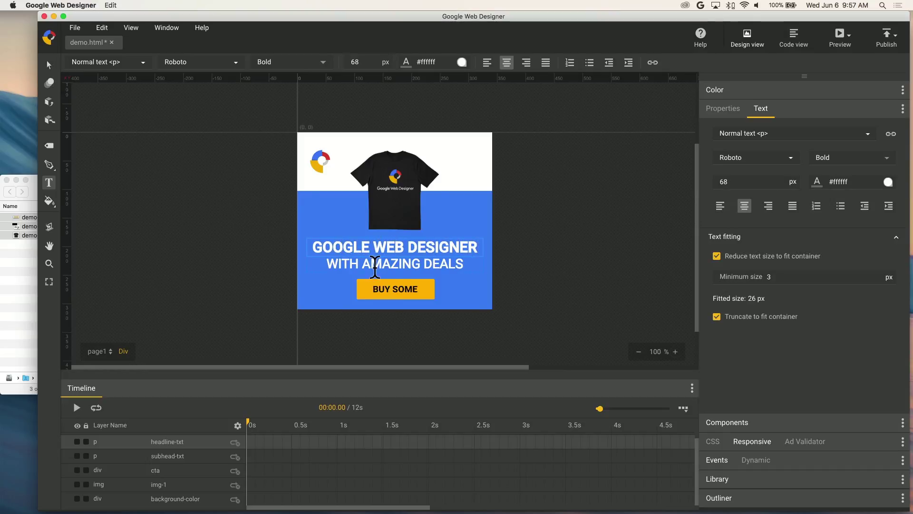
pyautogui.click(376, 265)
pyautogui.doubleClick(389, 268)
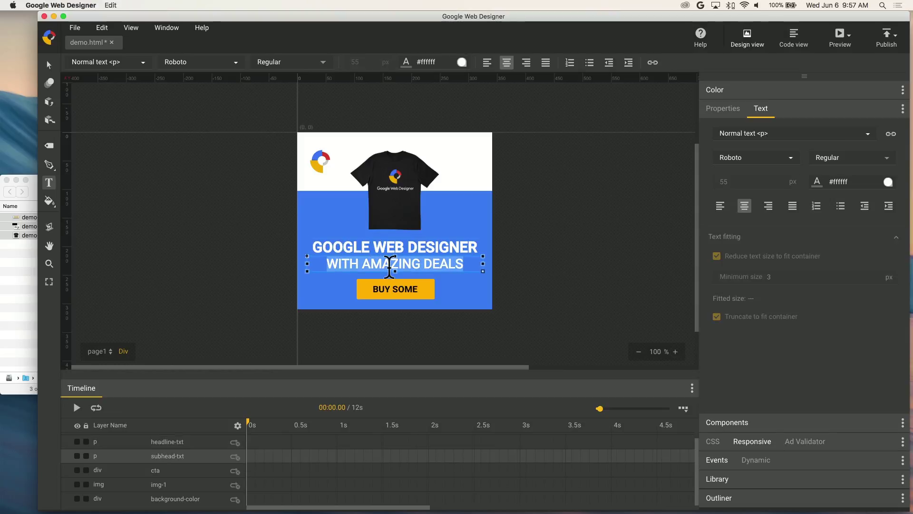
pyautogui.write('F')
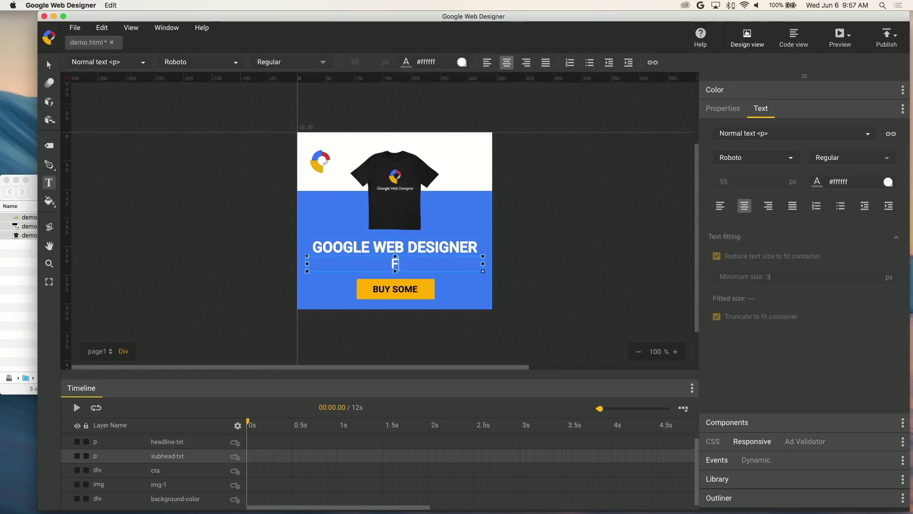
pyautogui.write('ASHION T')
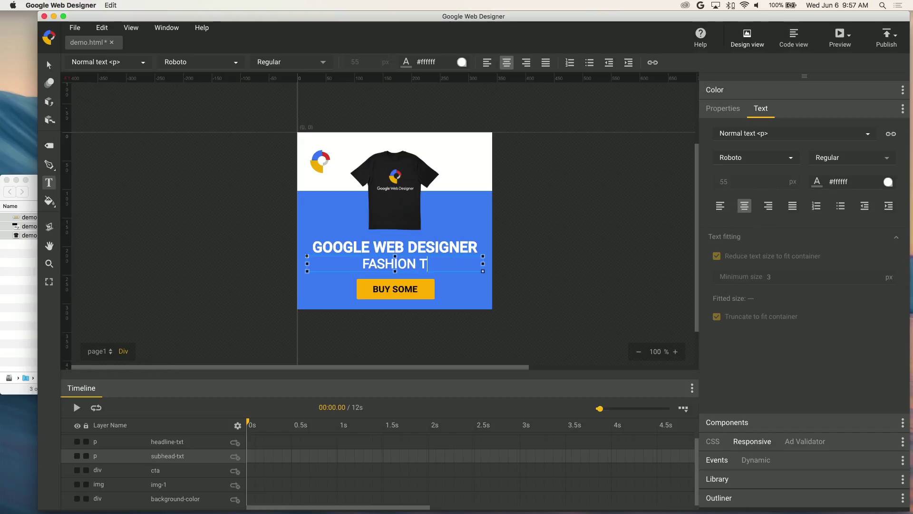
pyautogui.write('EES')
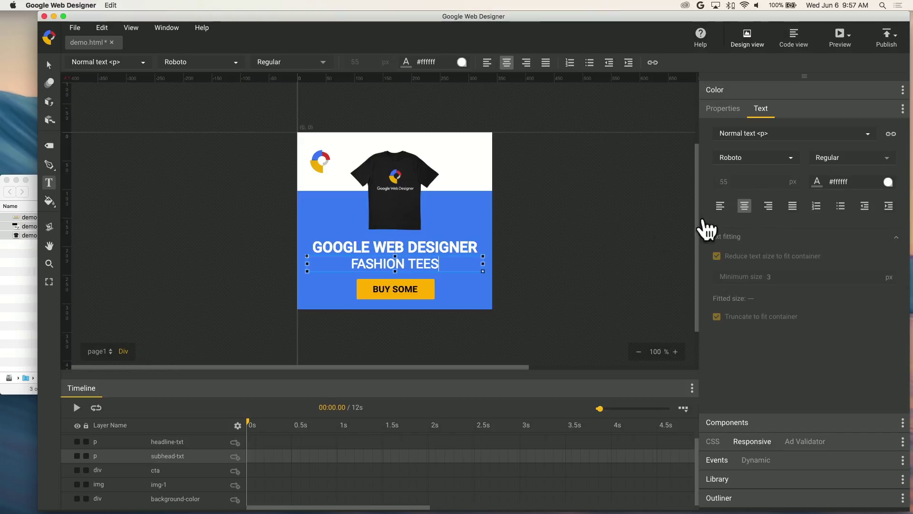
pyautogui.click(49, 66)
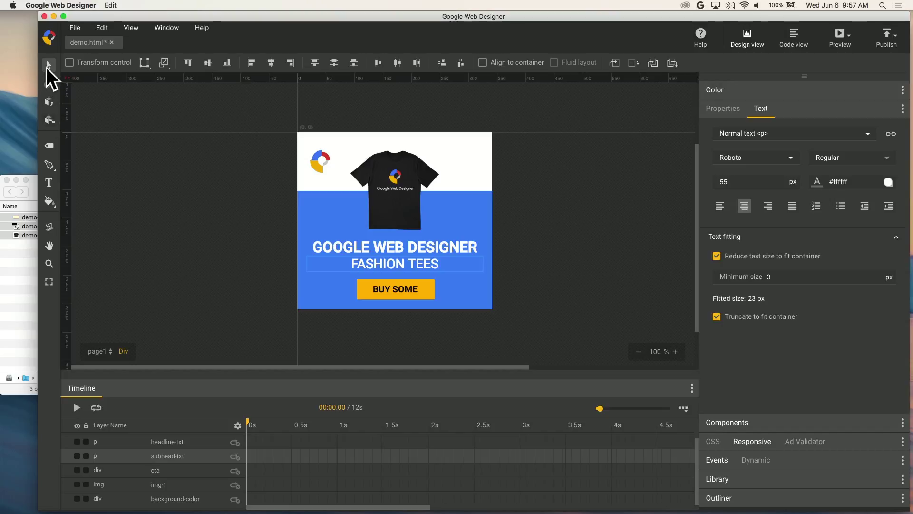
# Step: Switch to the Stage tool and reveal the responsive layout's media breakpoints
pyautogui.click(50, 282)
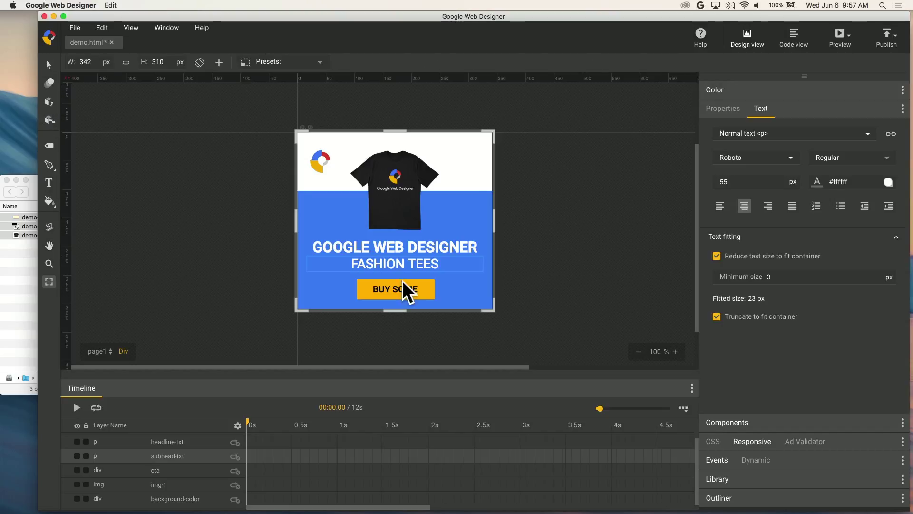
pyautogui.click(818, 111)
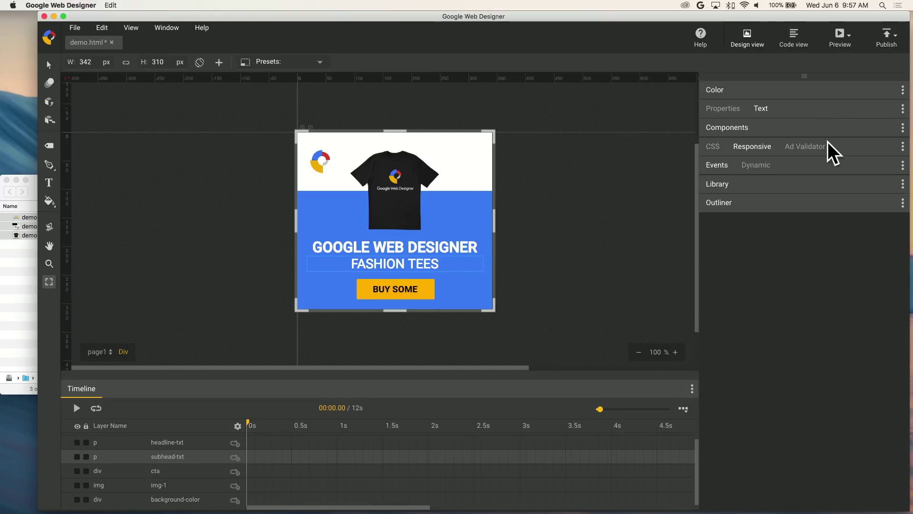
pyautogui.click(871, 147)
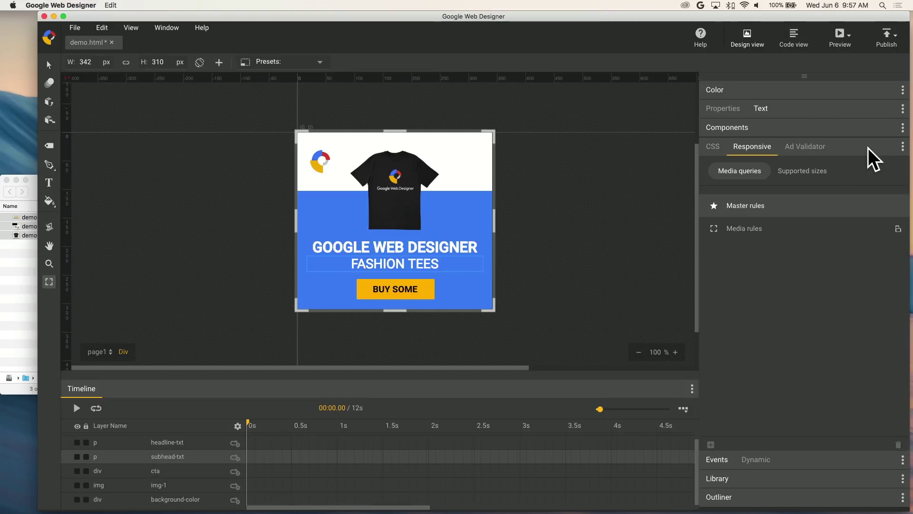
pyautogui.click(745, 228)
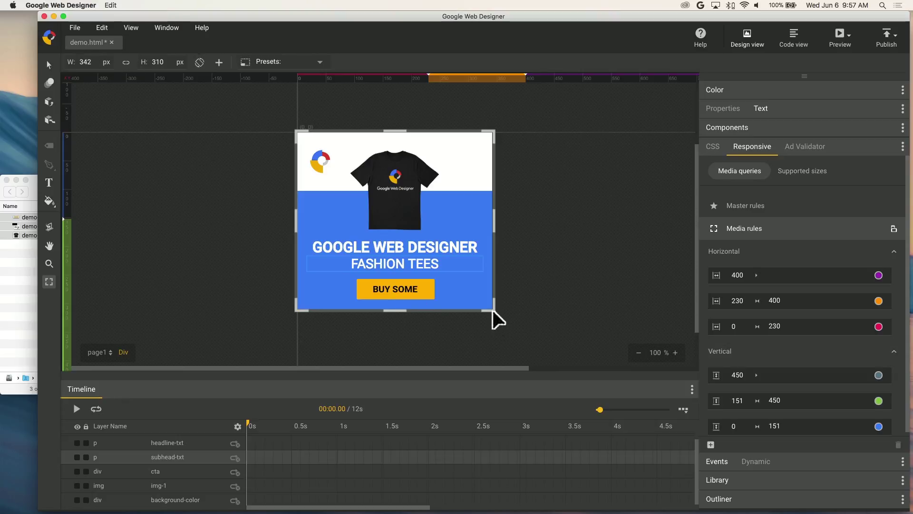
# Step: Drag the stage handle through several sizes, settling at a 515×86 px leaderboard
pyautogui.moveTo(493, 310)
pyautogui.mouseDown()
pyautogui.moveTo(385, 312)
pyautogui.moveTo(506, 196)
pyautogui.mouseUp()
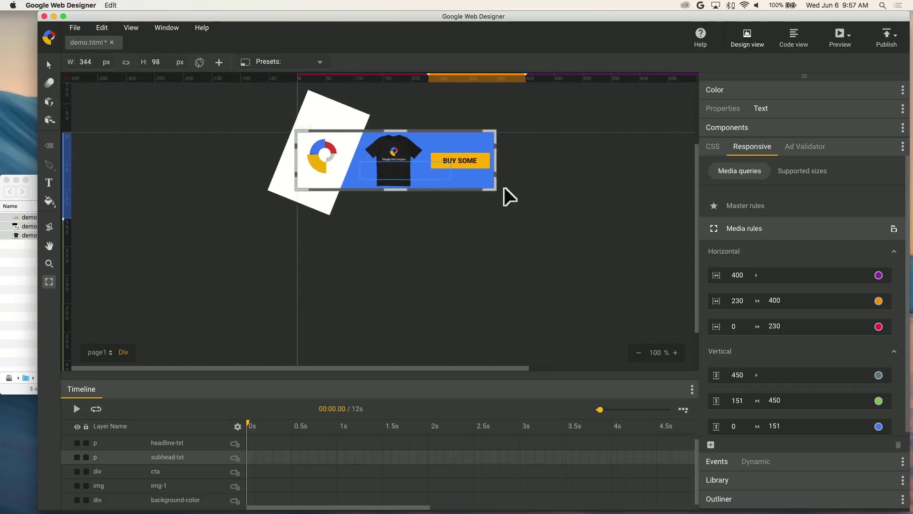
pyautogui.moveTo(508, 198)
pyautogui.mouseDown()
pyautogui.moveTo(540, 275)
pyautogui.moveTo(391, 328)
pyautogui.moveTo(649, 213)
pyautogui.mouseUp()
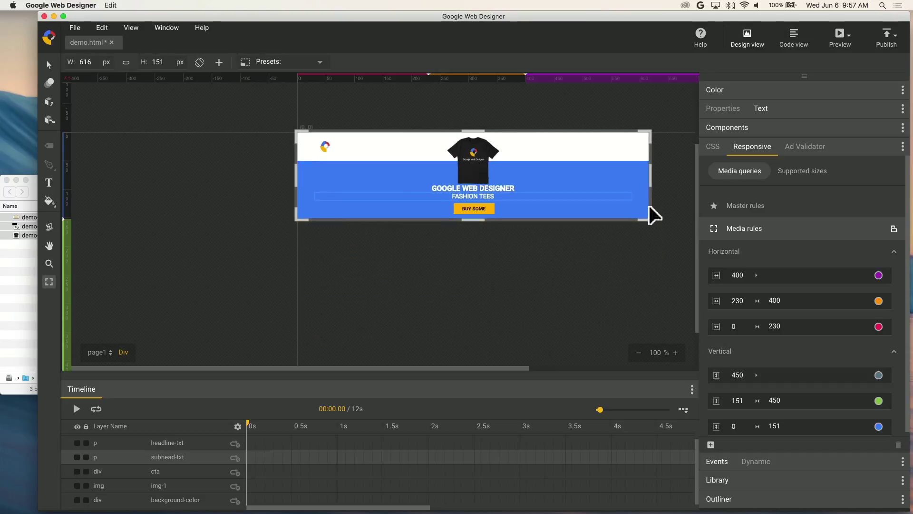
pyautogui.moveTo(650, 220); pyautogui.dragTo(615, 185)
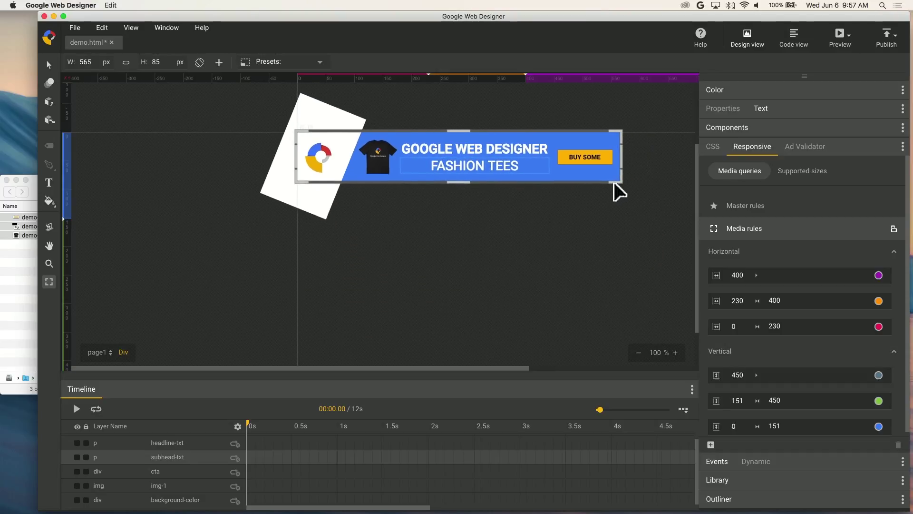
pyautogui.moveTo(615, 185); pyautogui.dragTo(606, 177)
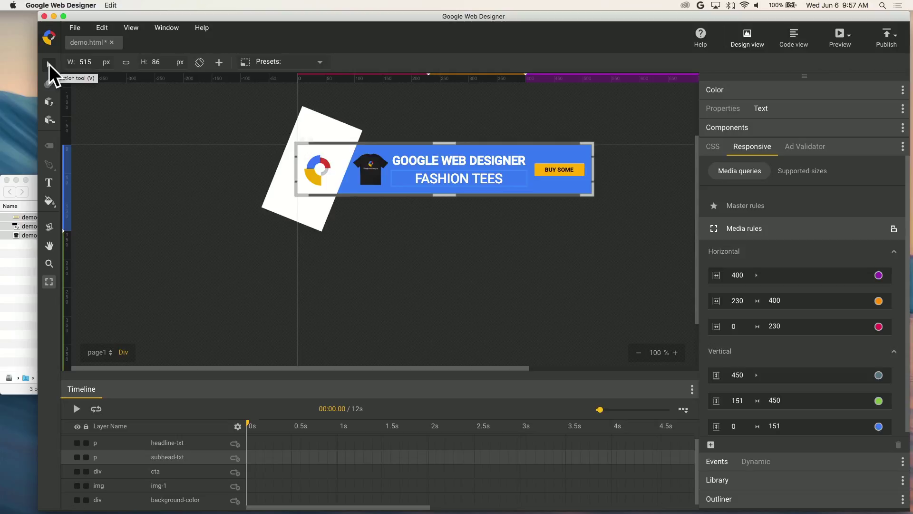
pyautogui.click(50, 65)
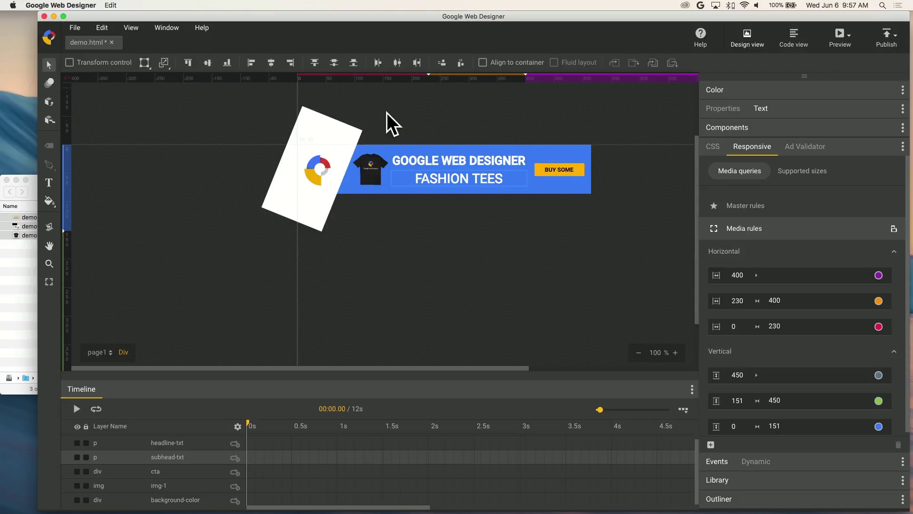
# Step: Set the rotated white card's Properties > Style Visibility to hidden, then deselect it
pyautogui.click(328, 127)
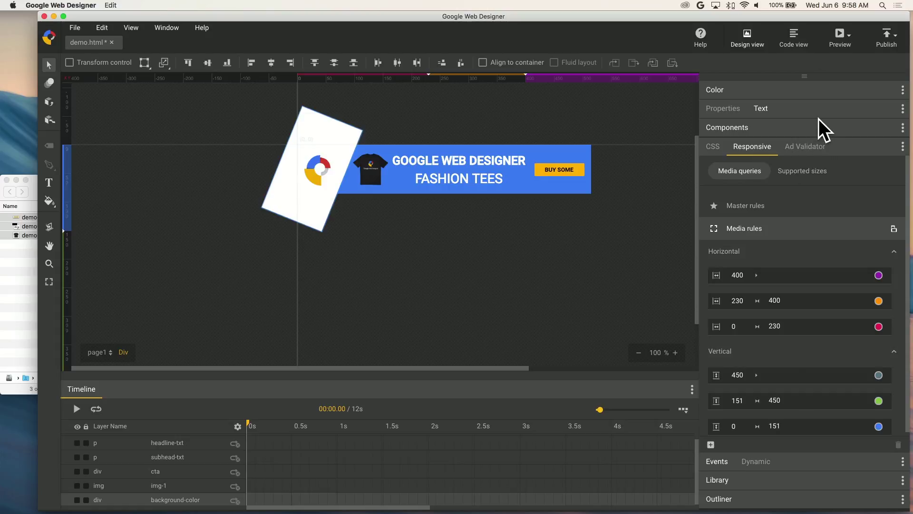
pyautogui.click(808, 108)
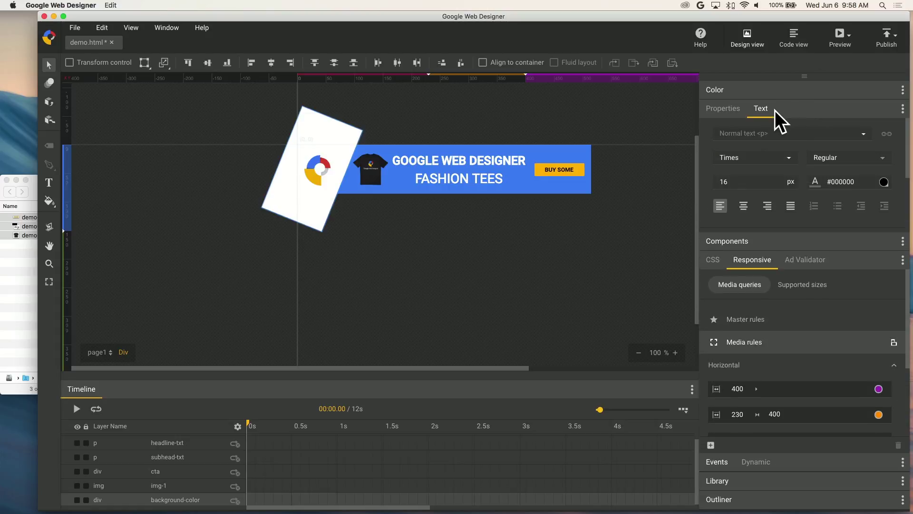
pyautogui.click(720, 107)
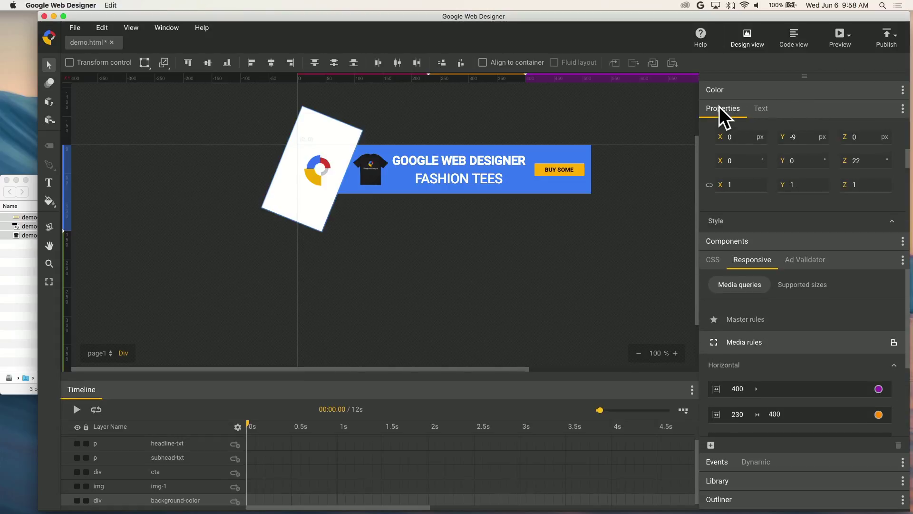
pyautogui.click(856, 258)
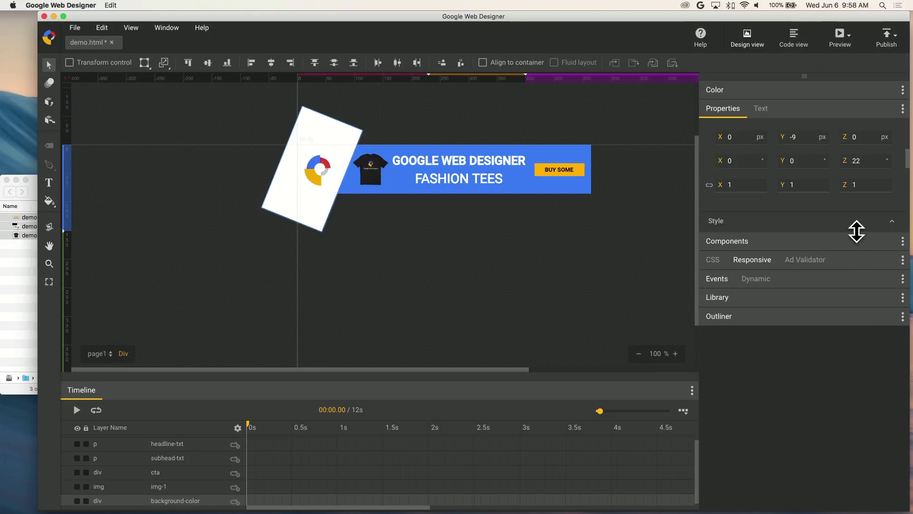
pyautogui.click(855, 230)
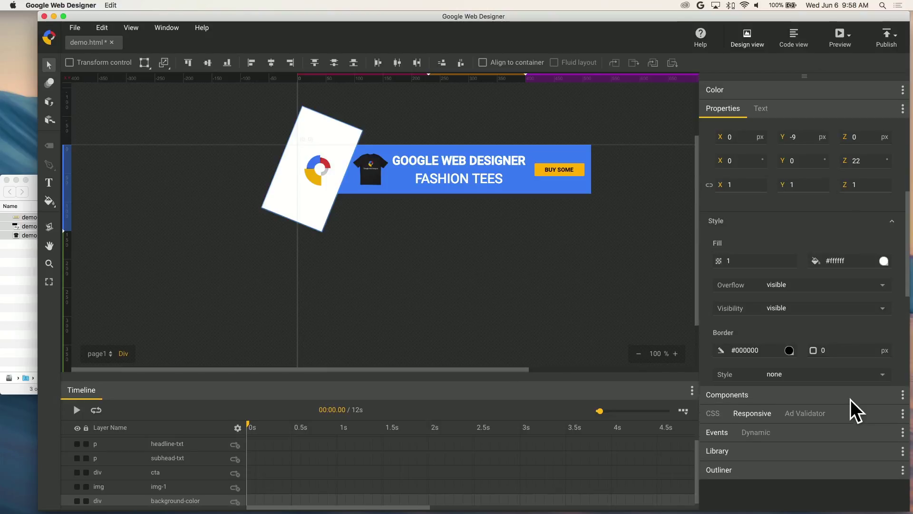
pyautogui.click(808, 308)
pyautogui.click(859, 343)
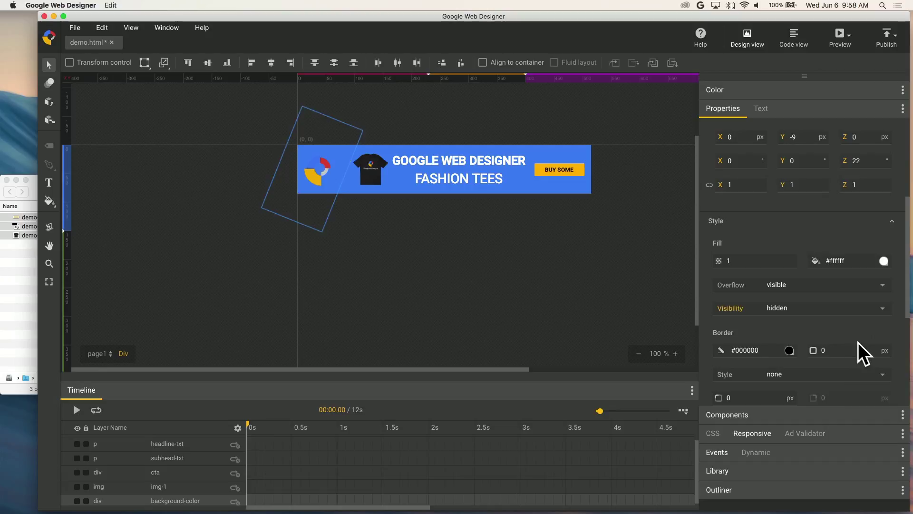
pyautogui.scroll(1, 70, 77)
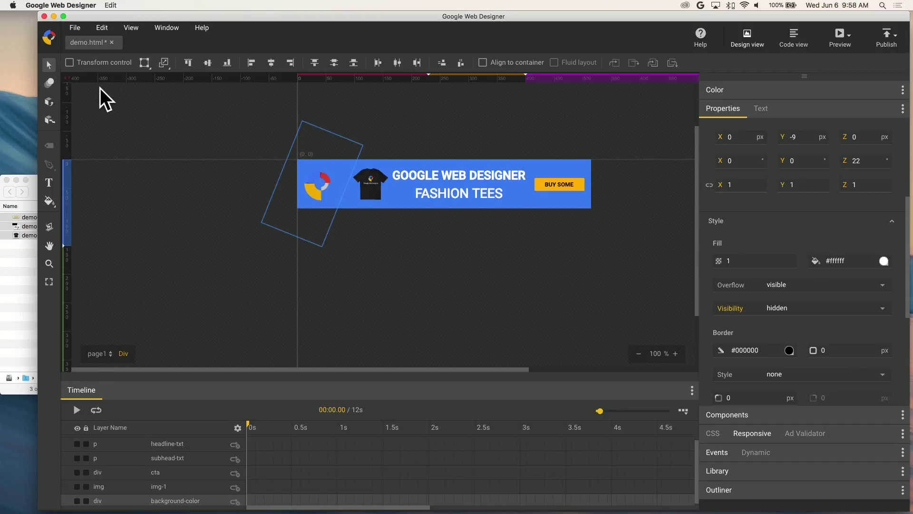
pyautogui.click(611, 129)
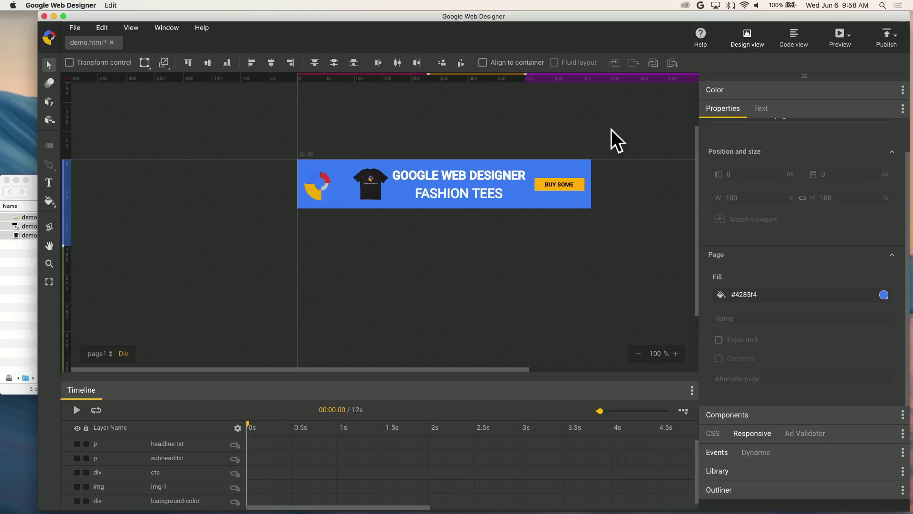
# Step: Replace the page Fill colour #4285f4 with white #ffffff
pyautogui.click(806, 292)
pyautogui.moveTo(731, 294); pyautogui.dragTo(776, 294)
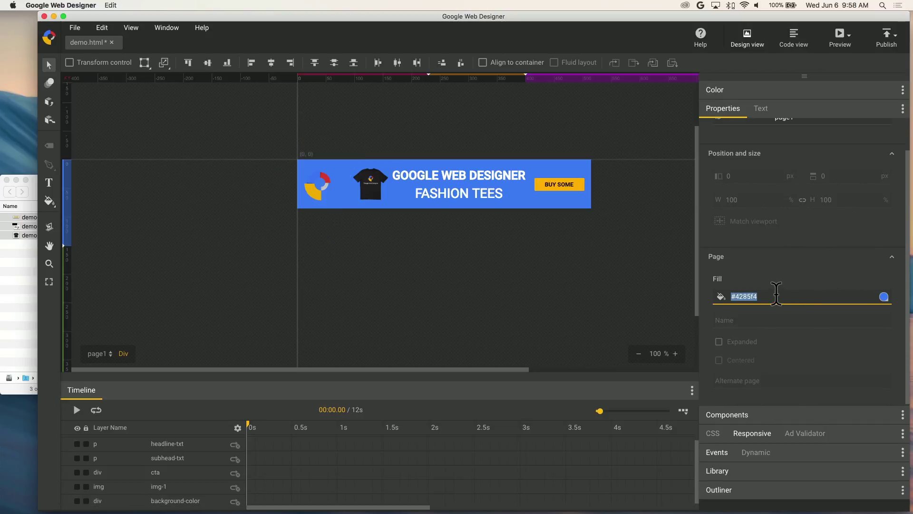
pyautogui.write('#ffffff')
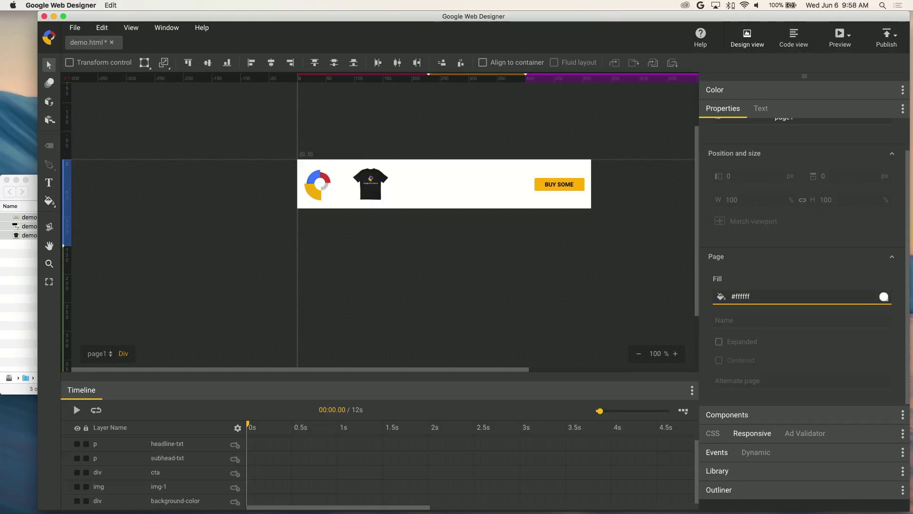
# Step: Set the headline-txt and subhead-txt text colour to #000000, then deselect them
pyautogui.click(203, 447)
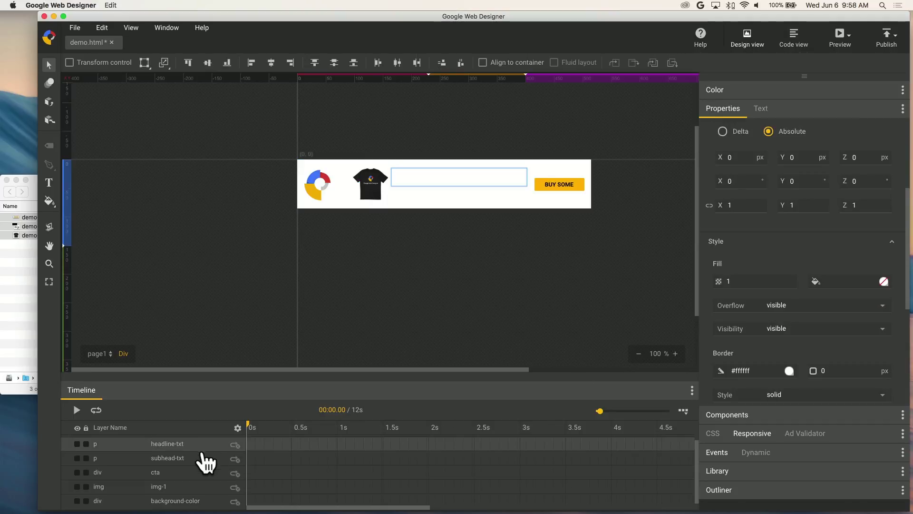
pyautogui.keyDown('shift'); pyautogui.click(205, 460); pyautogui.keyUp('shift')
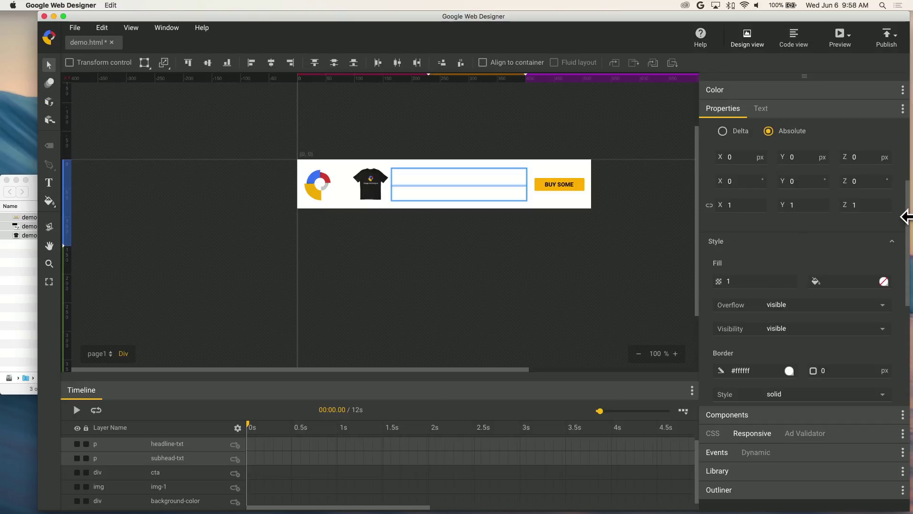
pyautogui.click(762, 108)
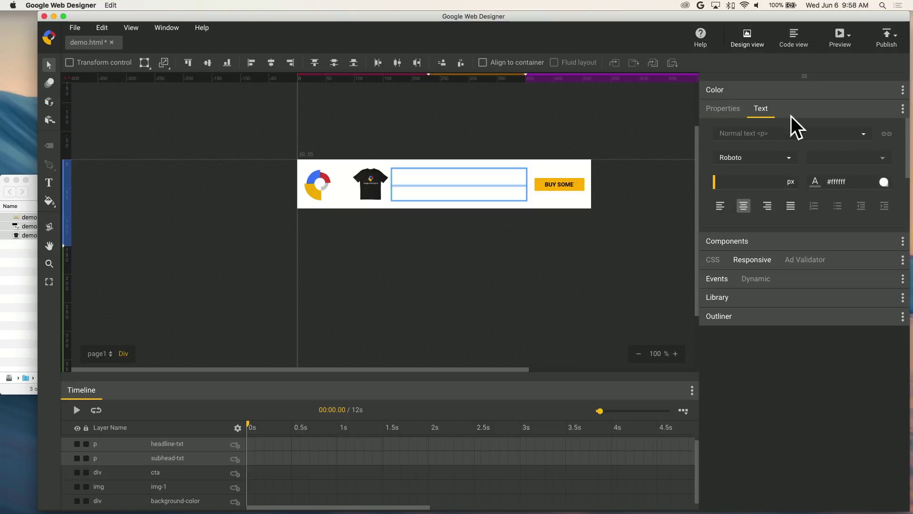
pyautogui.click(859, 179)
pyautogui.write('#000000')
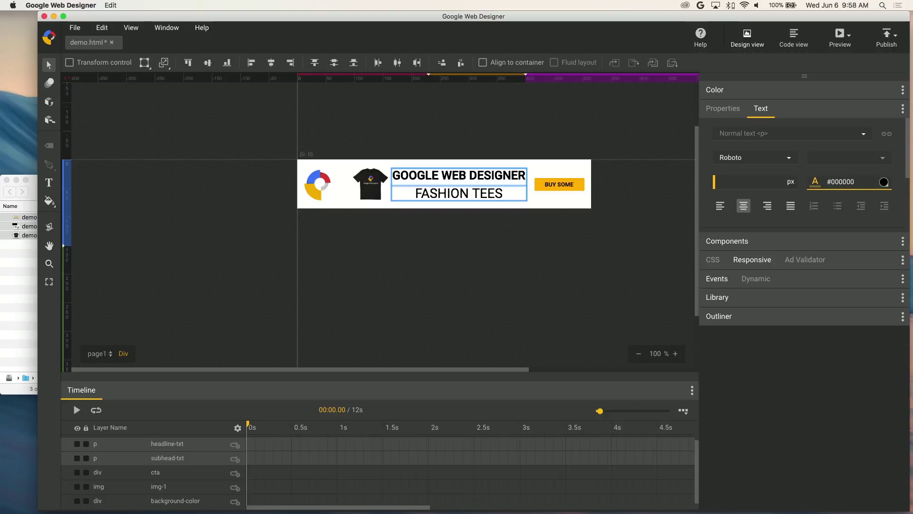
pyautogui.click(117, 107)
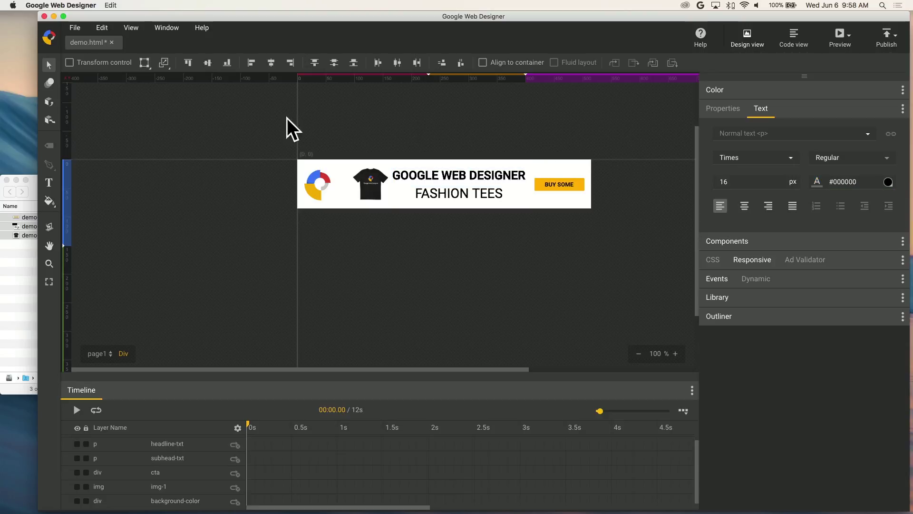
pyautogui.click(49, 281)
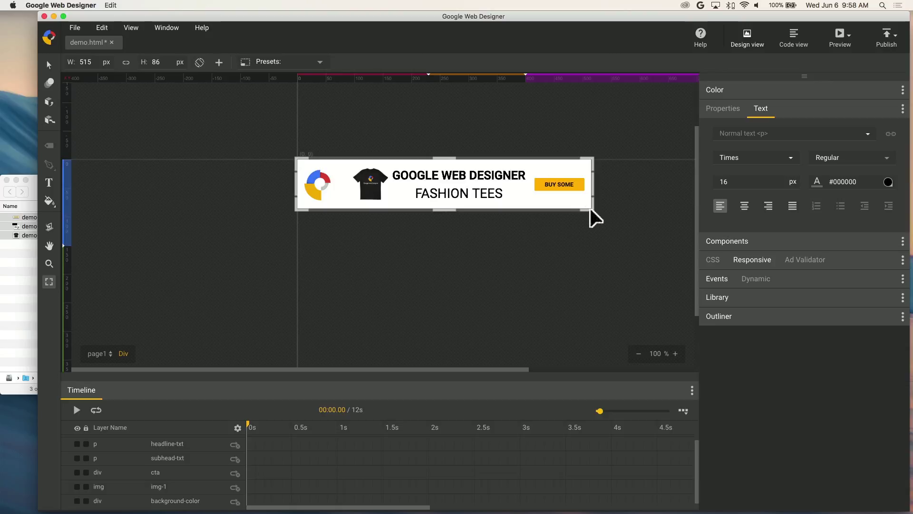
# Step: Drag the stage corner through a taller size to a 492×222 px medium rectangle
pyautogui.moveTo(590, 211)
pyautogui.mouseDown()
pyautogui.moveTo(531, 332)
pyautogui.moveTo(609, 170)
pyautogui.moveTo(409, 337)
pyautogui.moveTo(600, 226)
pyautogui.mouseUp()
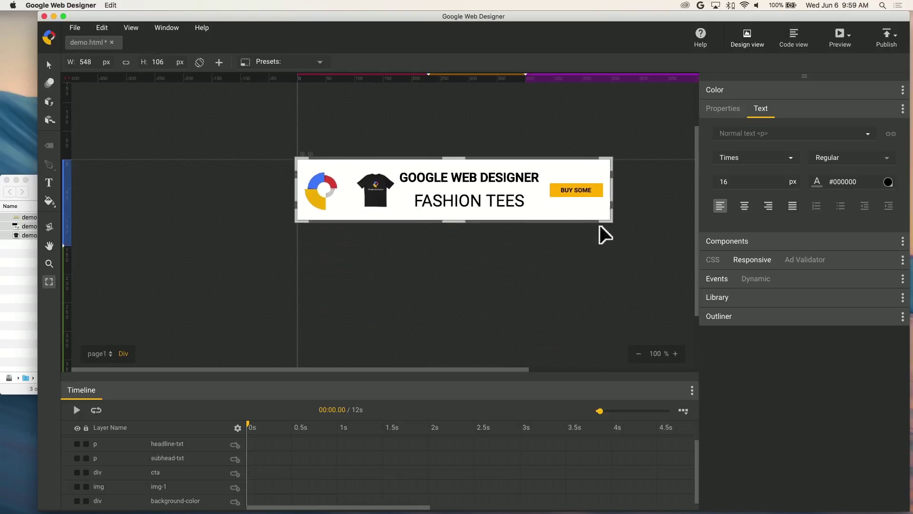
pyautogui.moveTo(599, 226); pyautogui.dragTo(579, 293)
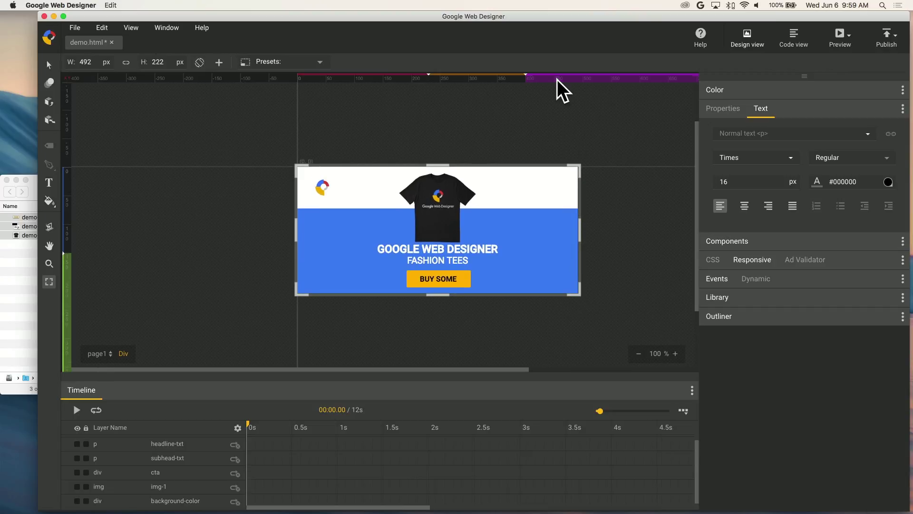